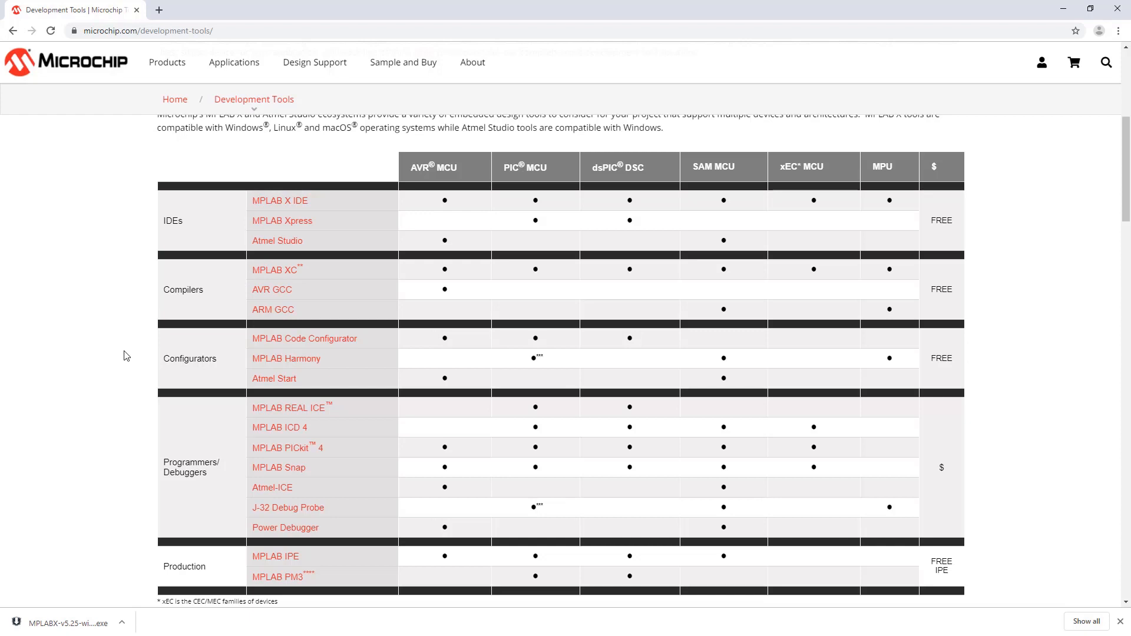
From the development tools table, open the MPLAB X IDE page and download MPLAB X IDE v5.25 for Windows.
scroll(129, 352, "down", 1)
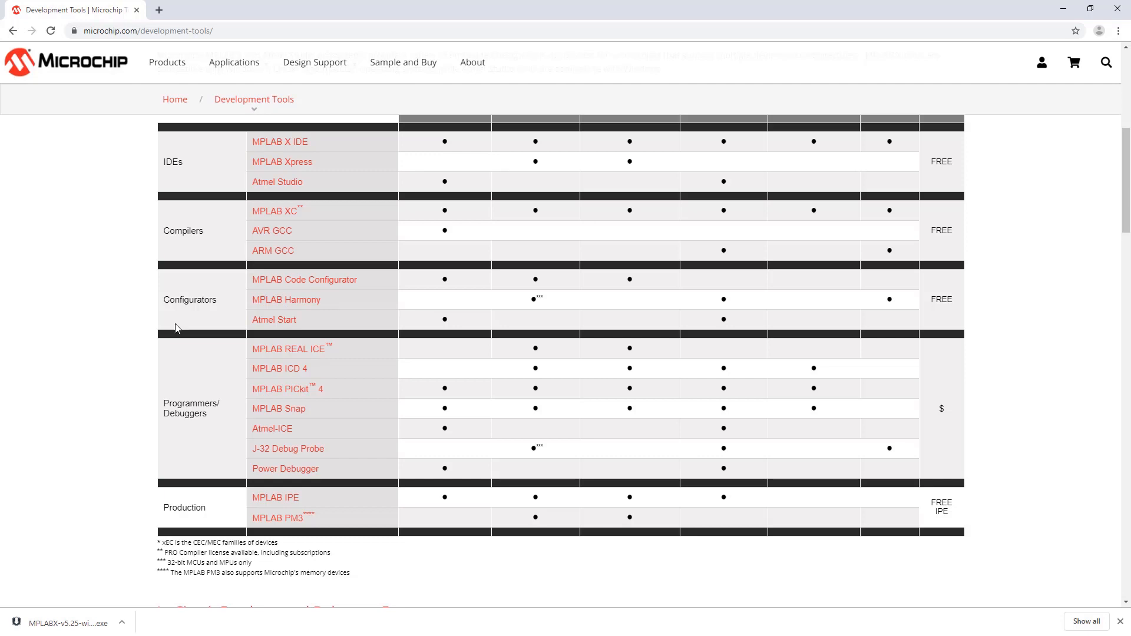
scroll(67, 346, "up", 3)
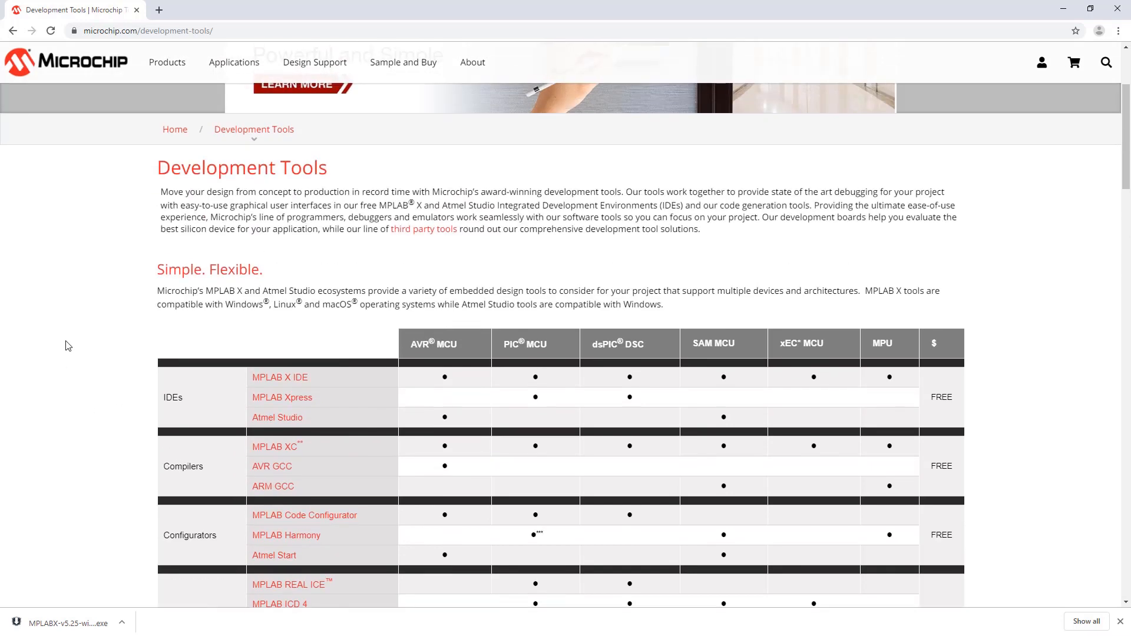
left_click(272, 378)
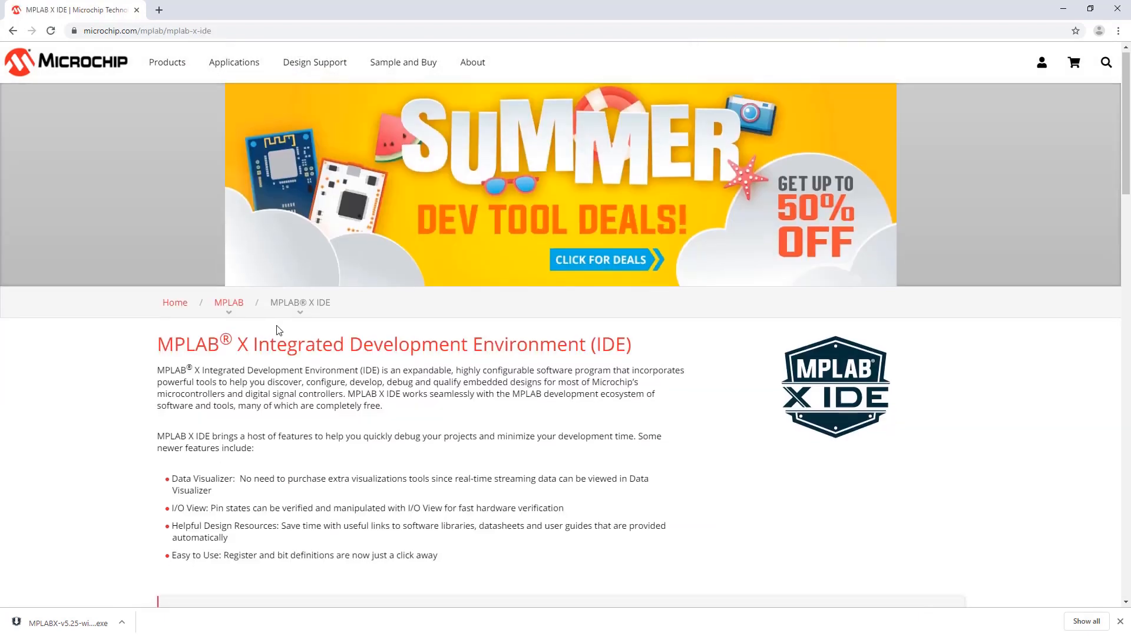
scroll(279, 330, "down", 1)
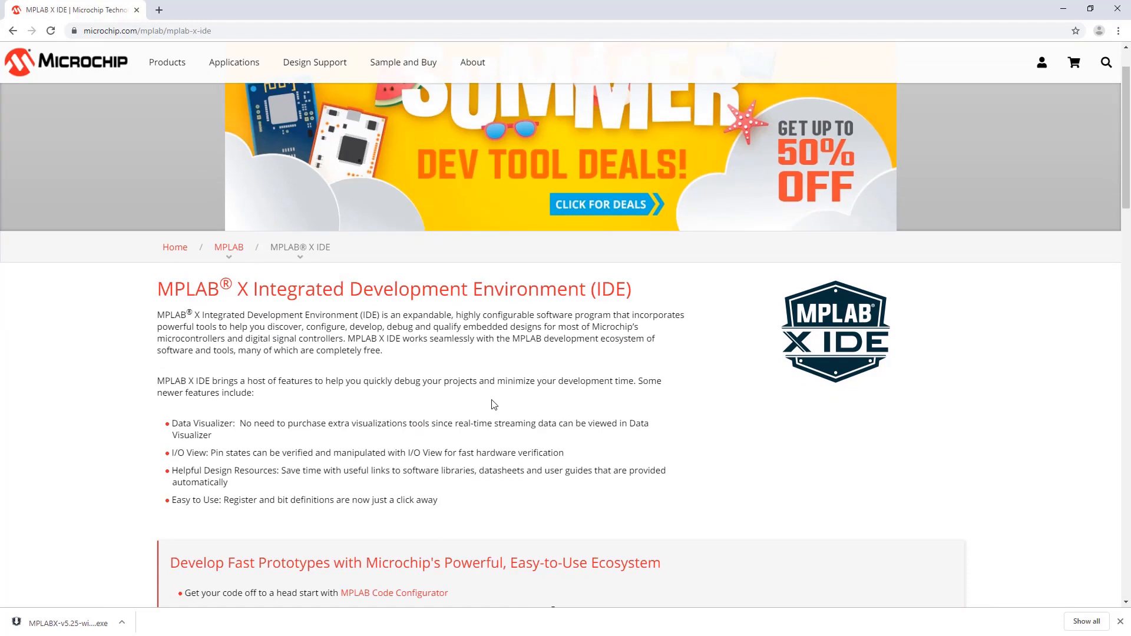
scroll(494, 404, "down", 15)
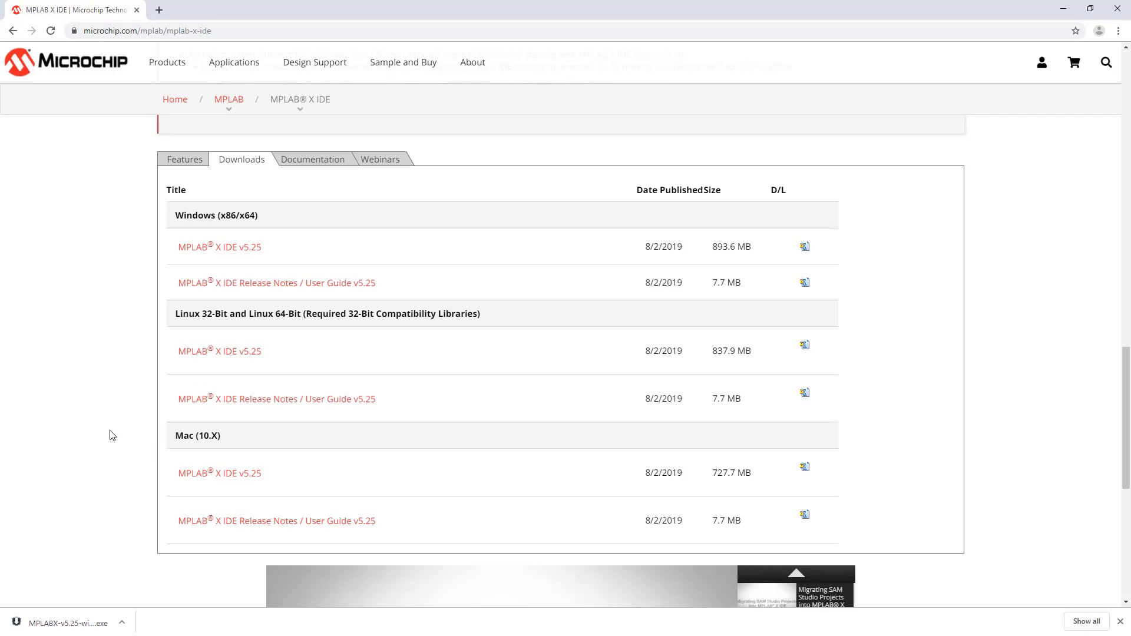
left_click(221, 249)
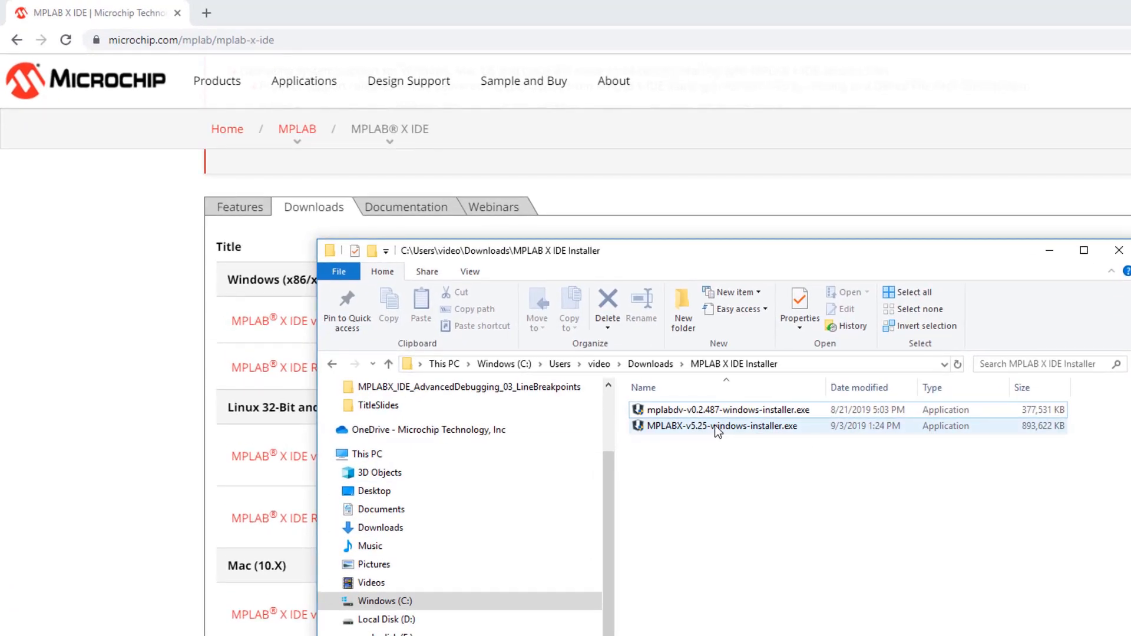
Run the MPLAB X IDE v5.25 installer, accept the license agreement, and keep the default installation directory and system proxy settings.
double_click(715, 425)
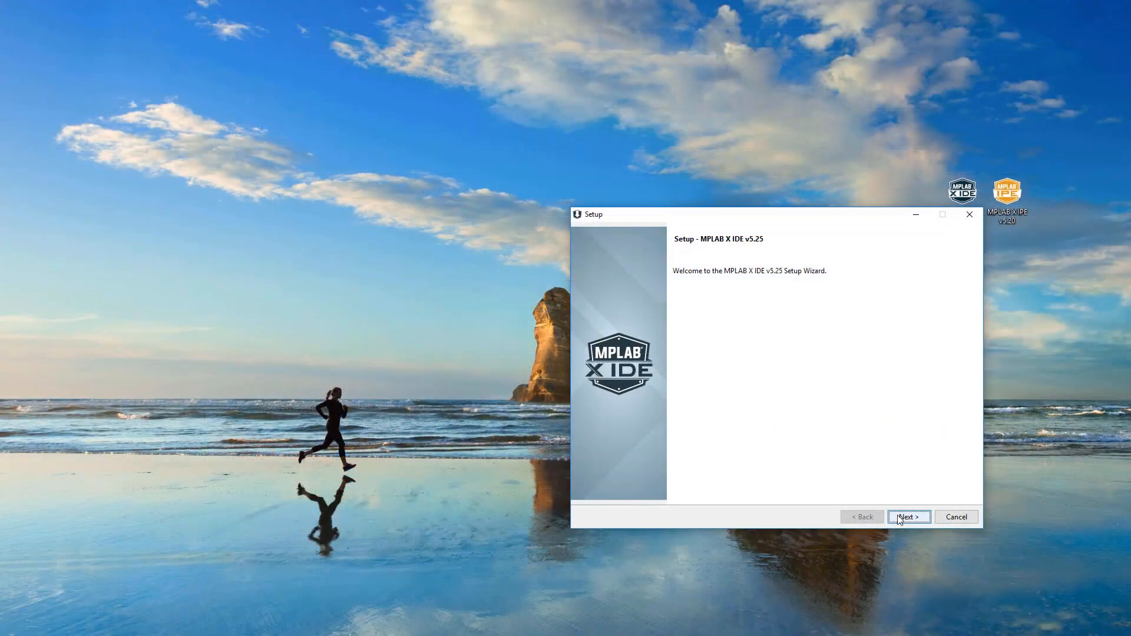
left_click(899, 519)
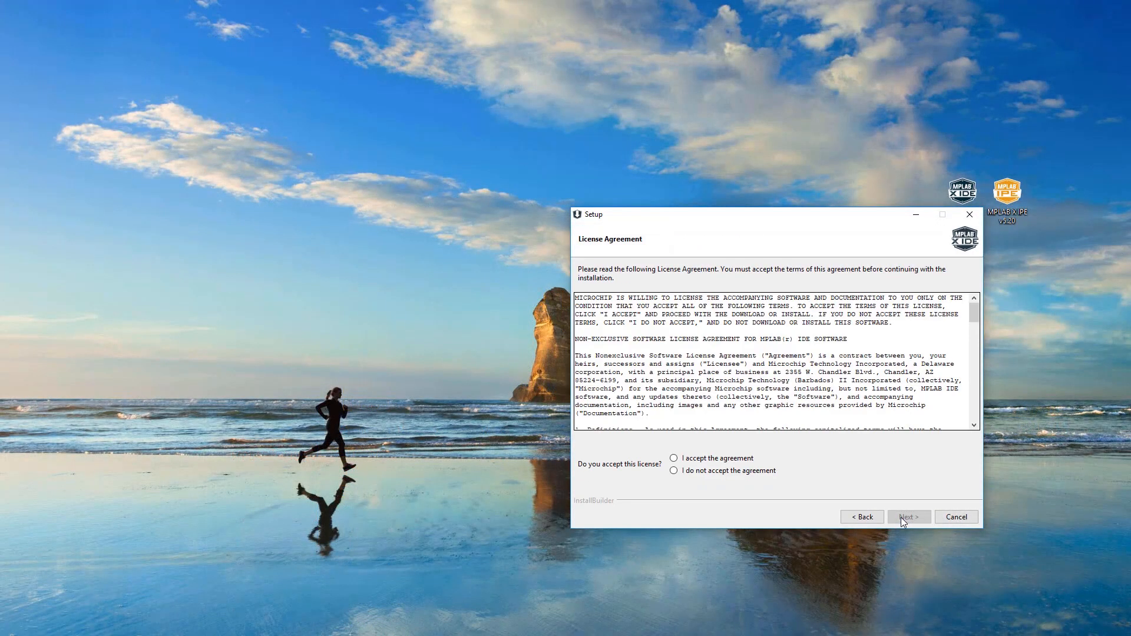
left_click(673, 458)
key("Return")
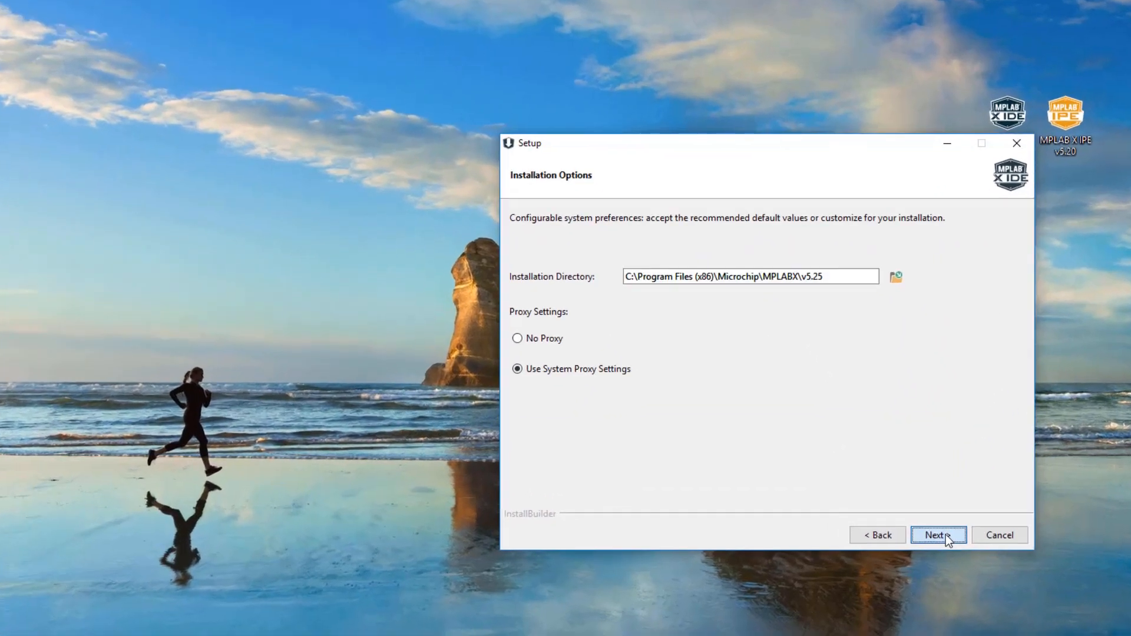
left_click(914, 518)
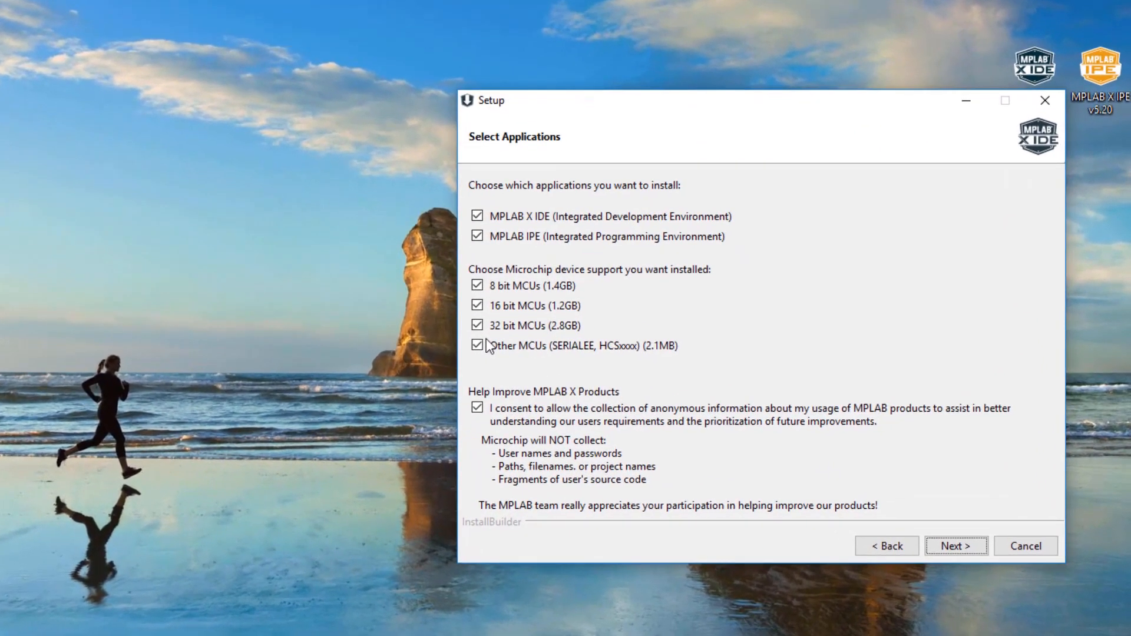
Exclude Other MCUs from the device support, install MPLAB X IDE, and finish setup with all three download web pages set to open.
left_click(486, 341)
left_click(952, 547)
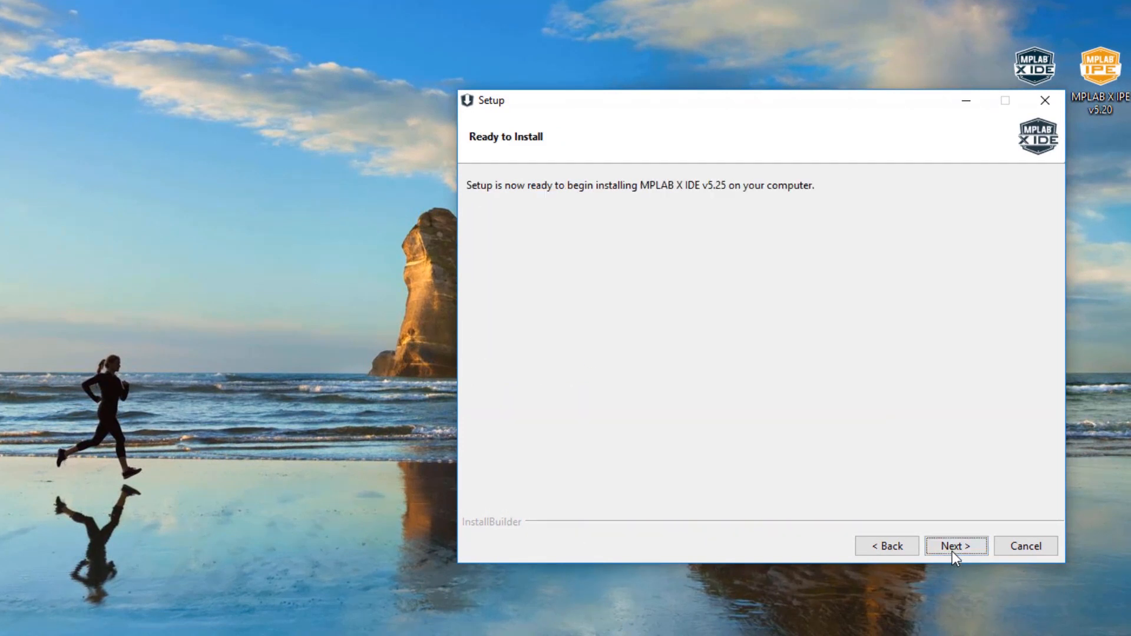
left_click(952, 547)
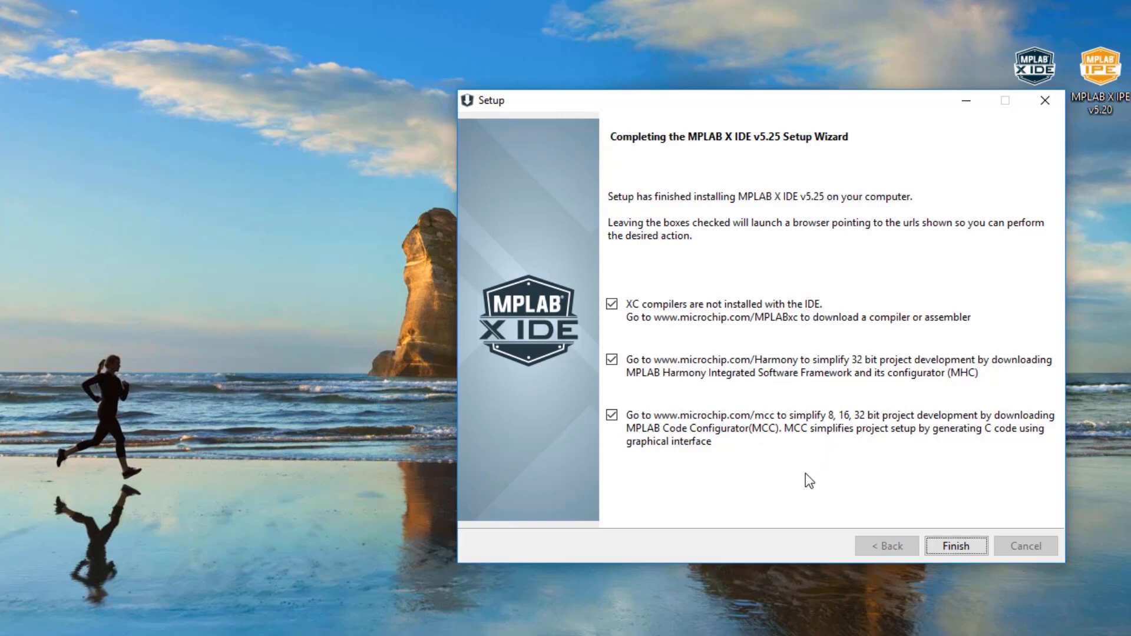
left_click(969, 545)
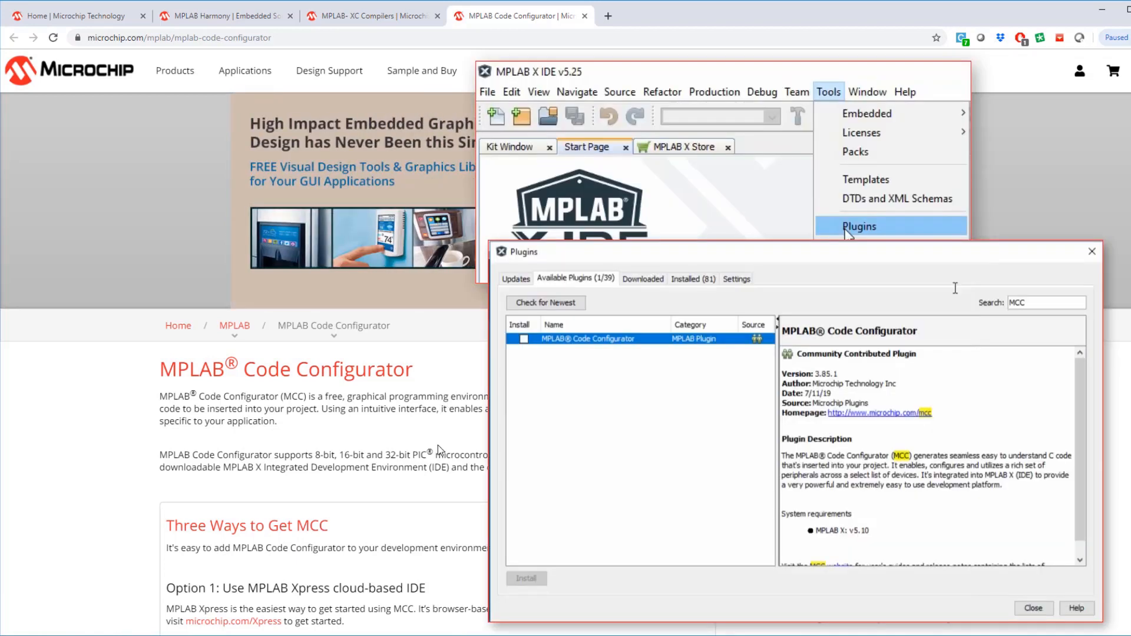
Examine the MPLAB Harmony v3 page, including its overview and framework components diagram.
left_click(226, 14)
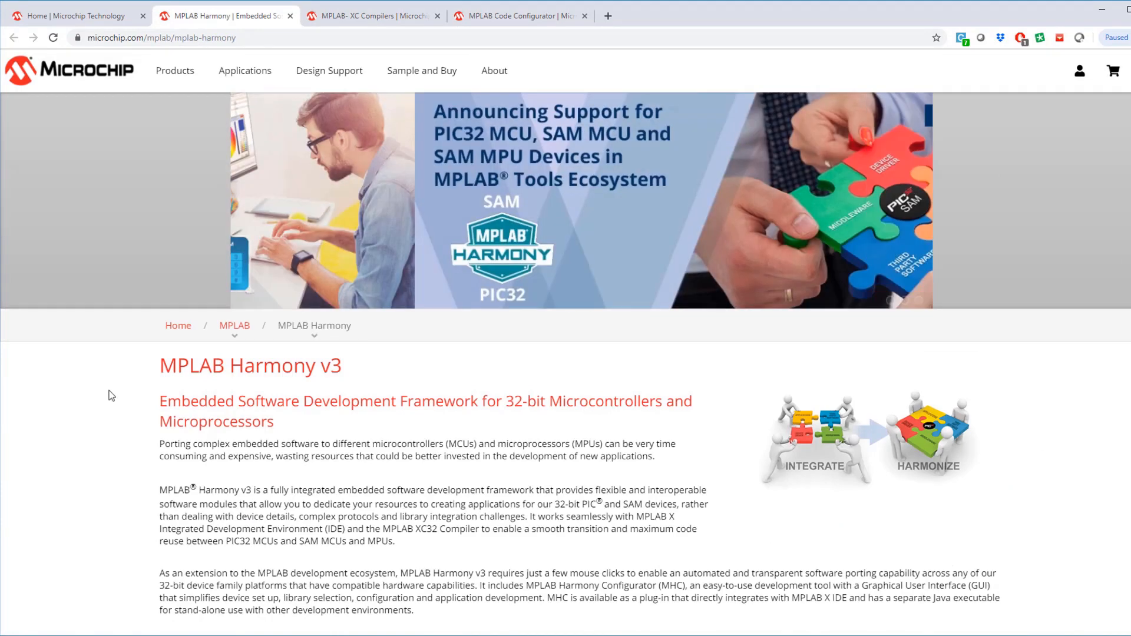
scroll(111, 395, "down", 10)
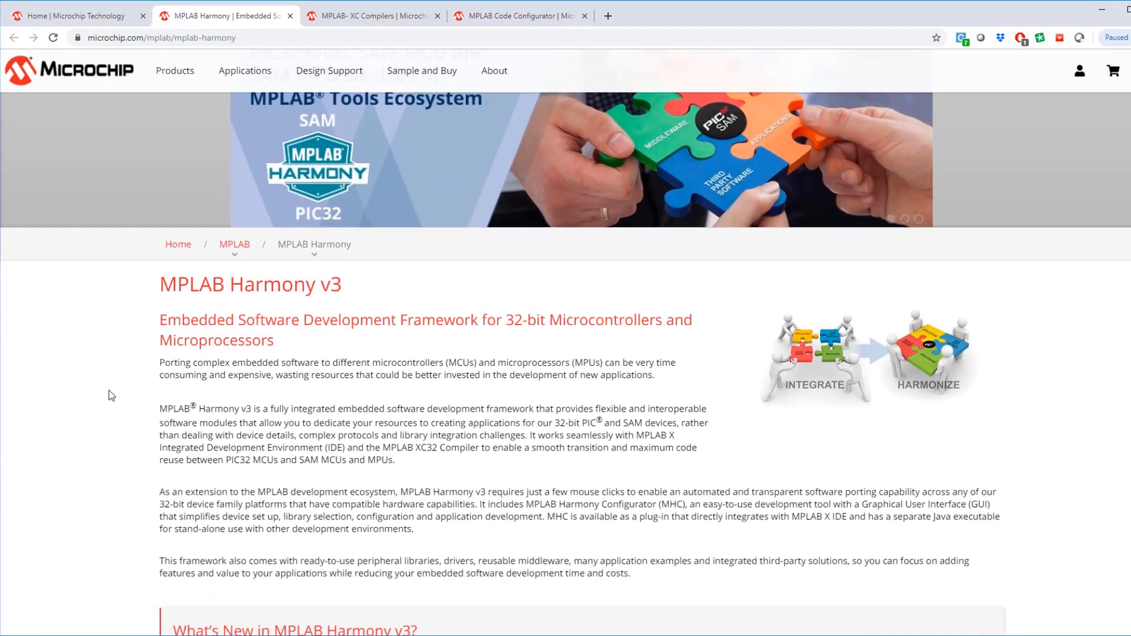
scroll(73, 313, "down", 2)
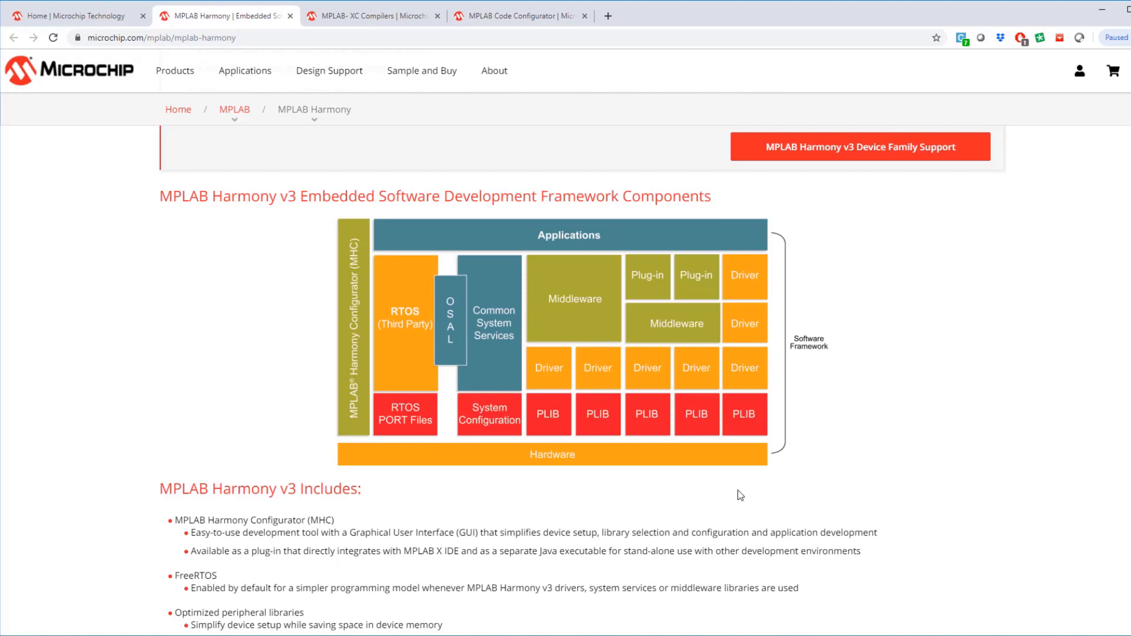
scroll(741, 495, "up", 12)
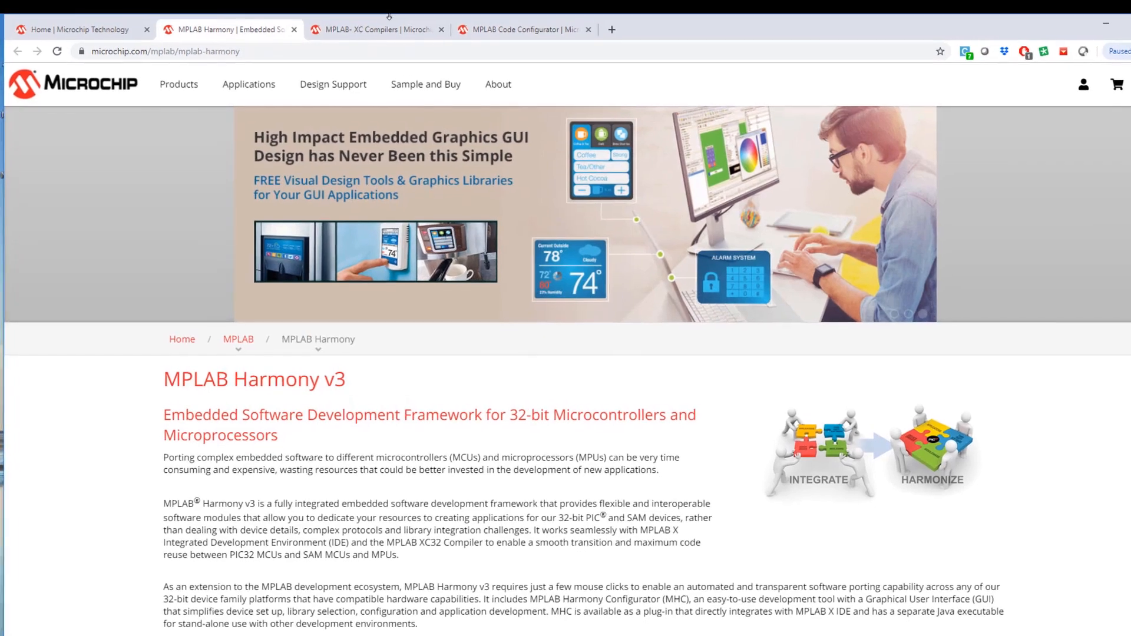
Go to the downloads section of the MPLAB XC Compilers page and request the Windows MPLAB XC8 Compiler v2.10.
left_click(389, 28)
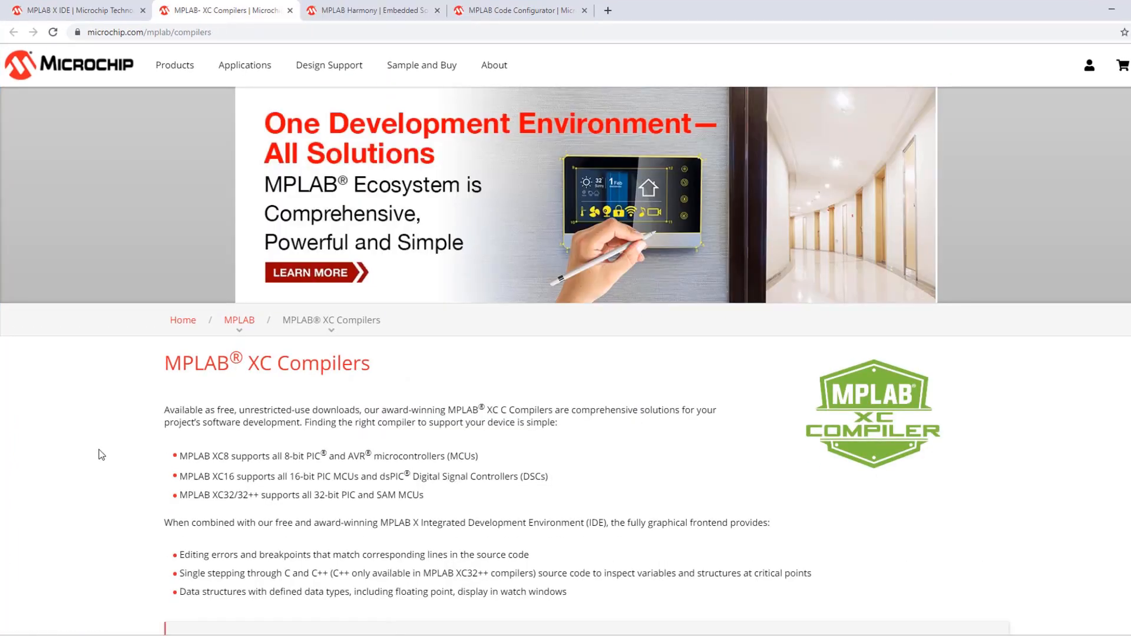
scroll(102, 454, "down", 5)
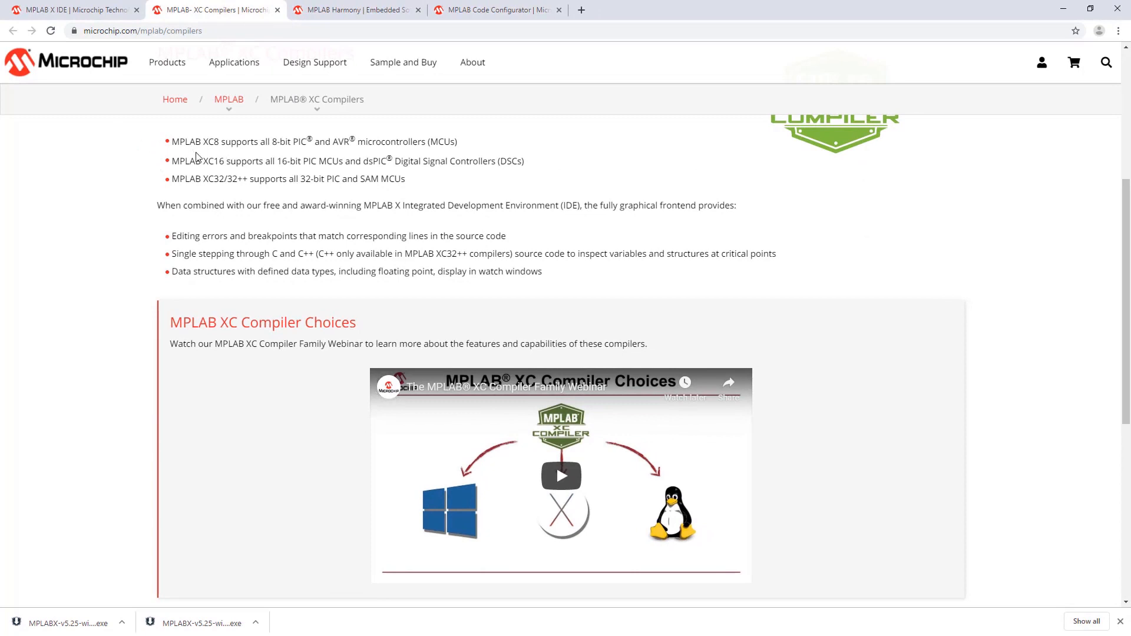
scroll(470, 195, "down", 2)
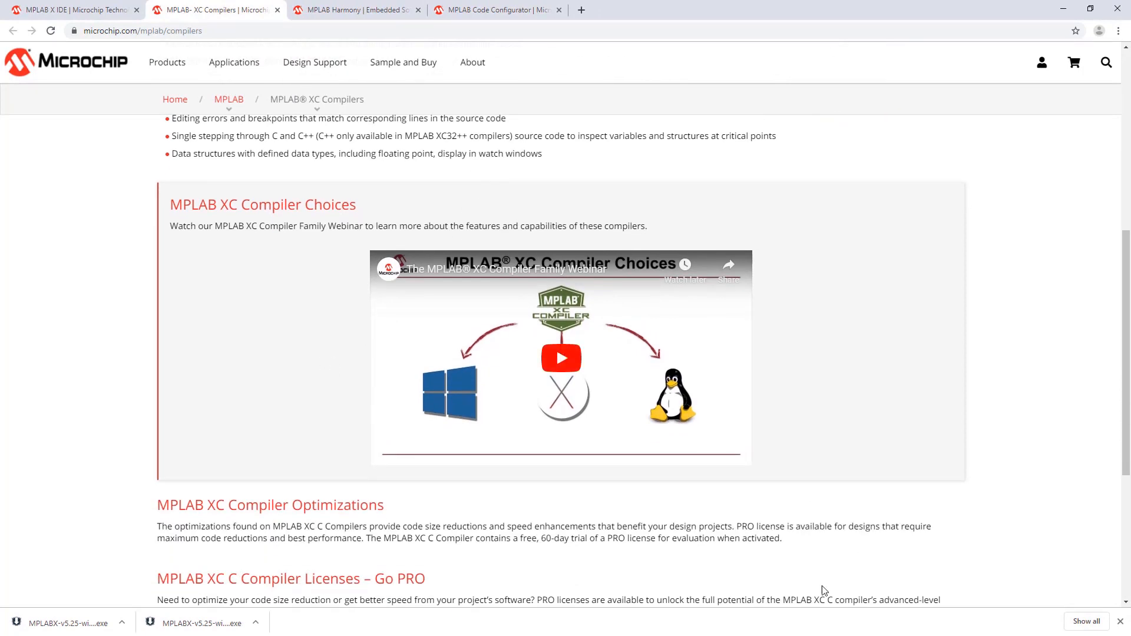
scroll(460, 274, "down", 5)
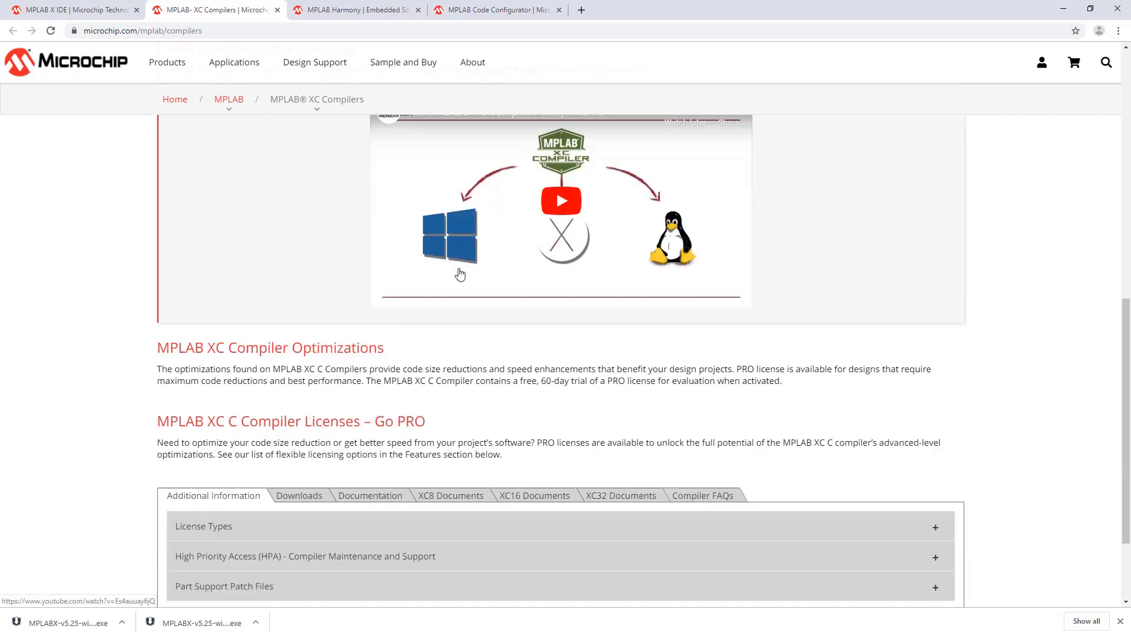
left_click(306, 373)
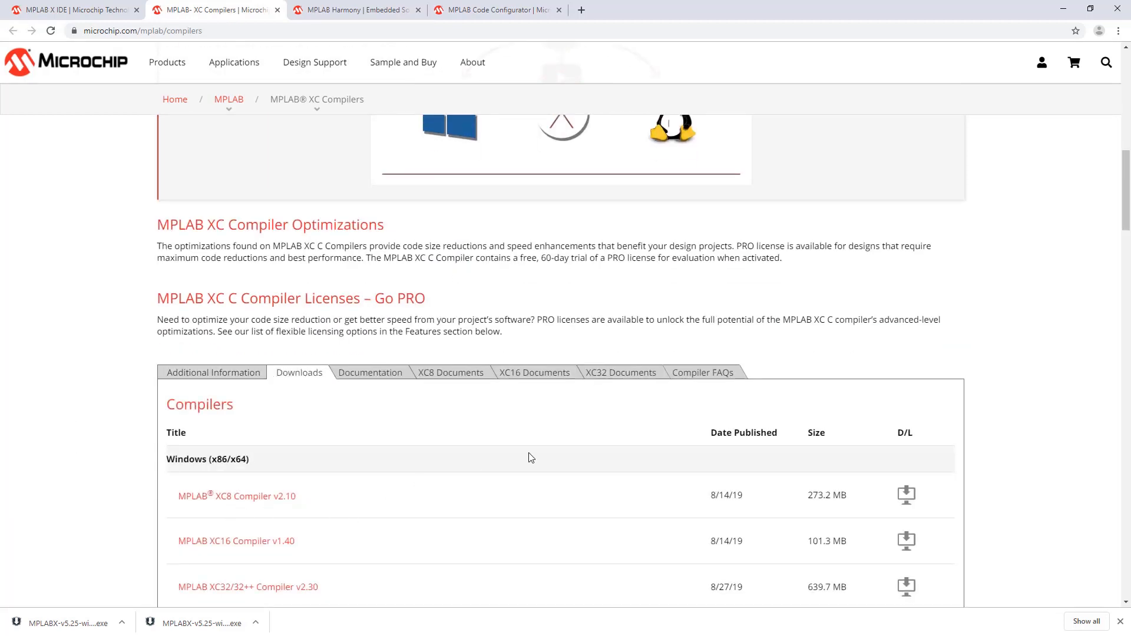
left_click(907, 496)
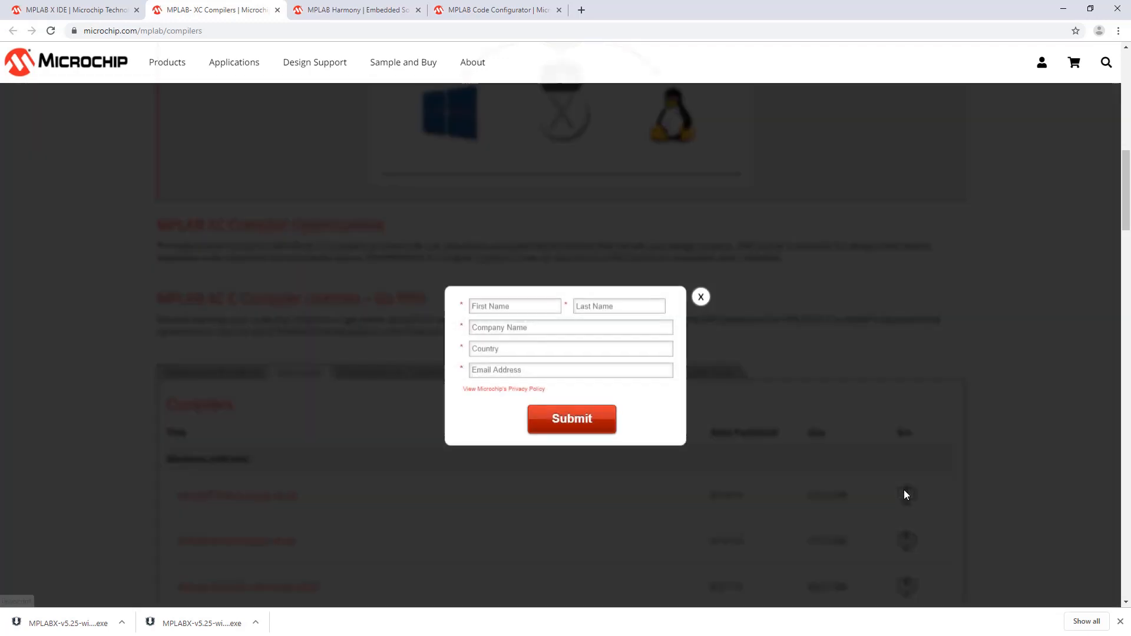
Submit the download form with the first and last name, company Microchip, country Norway and e-mail address, and close the form.
left_click(536, 308)
type("Glen")
key("Tab")
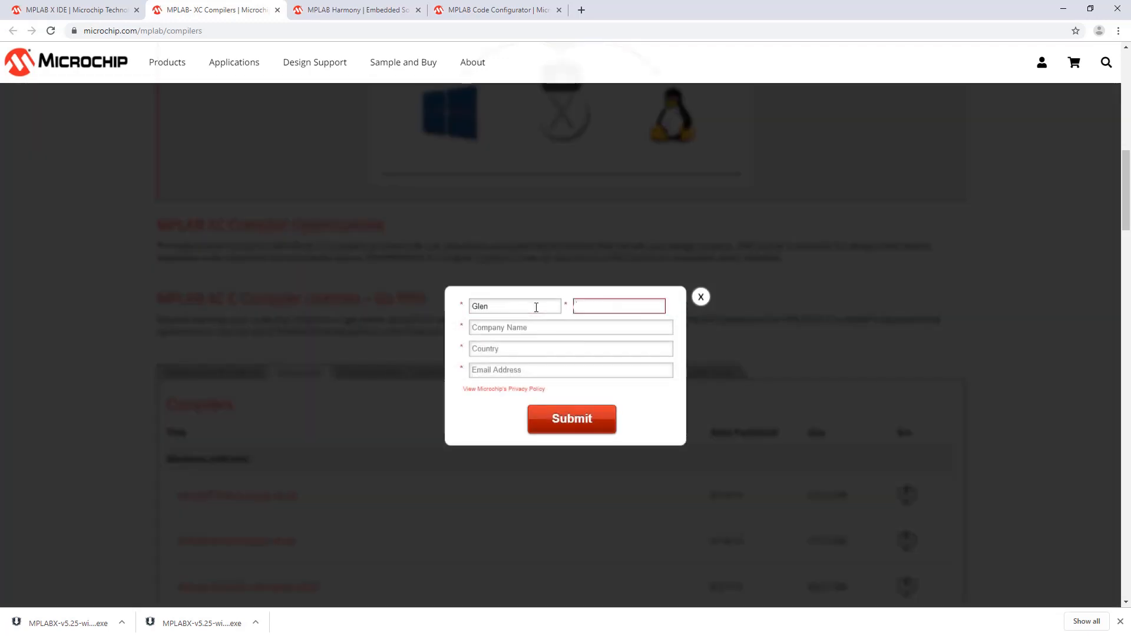
key("Tab")
type("Microchip")
key("Tab")
type("Norway")
key("Tab")
type("g")
left_click(571, 419)
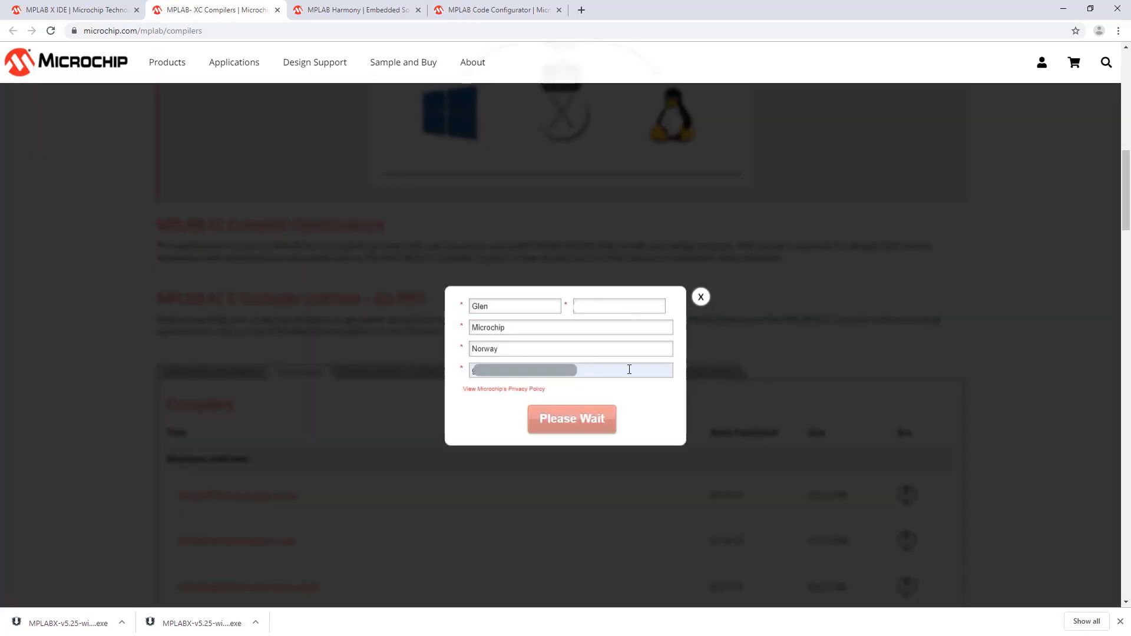
left_click(700, 299)
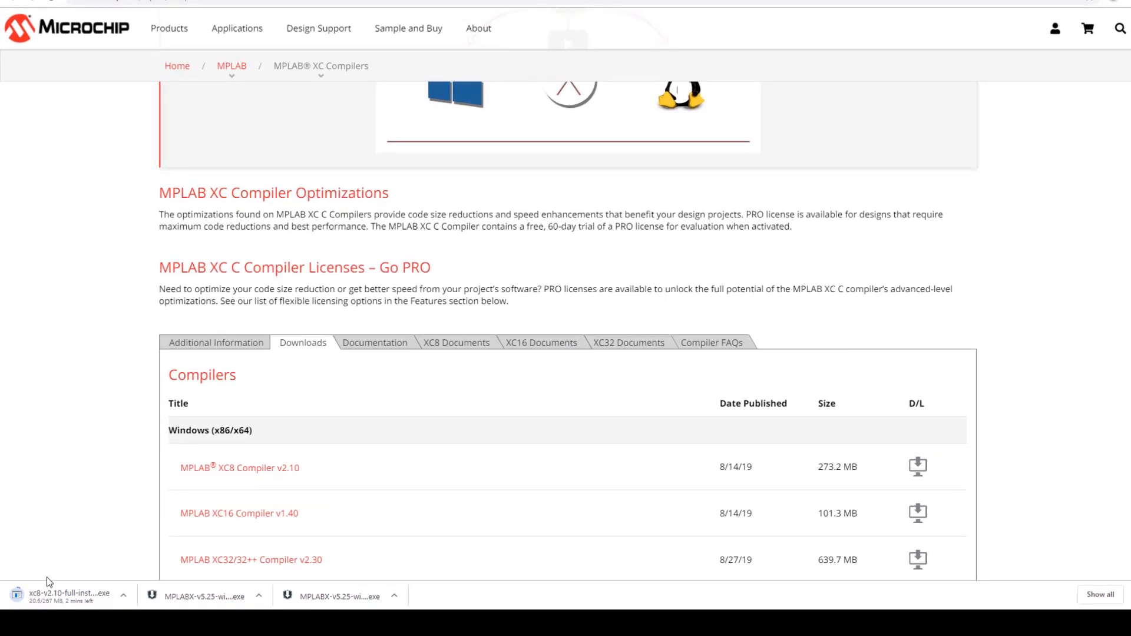
Run the downloaded XC8 v2.10 installer, accept the license agreement, choose the Free license type, and proceed to the compiler settings.
scroll(47, 578, "up", 11)
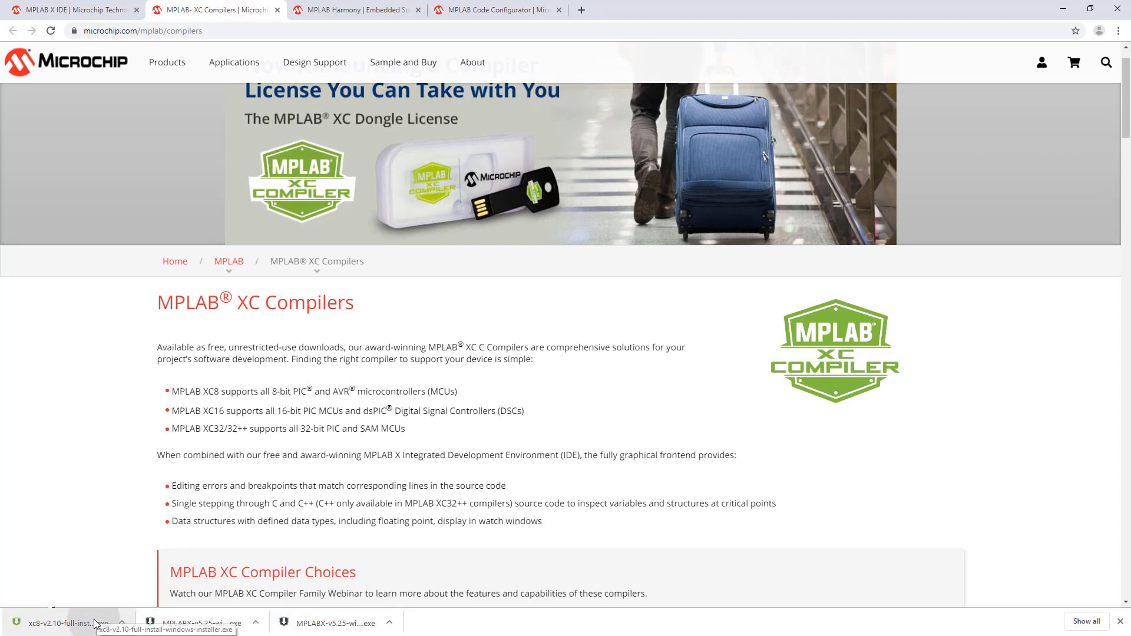
left_click(94, 623)
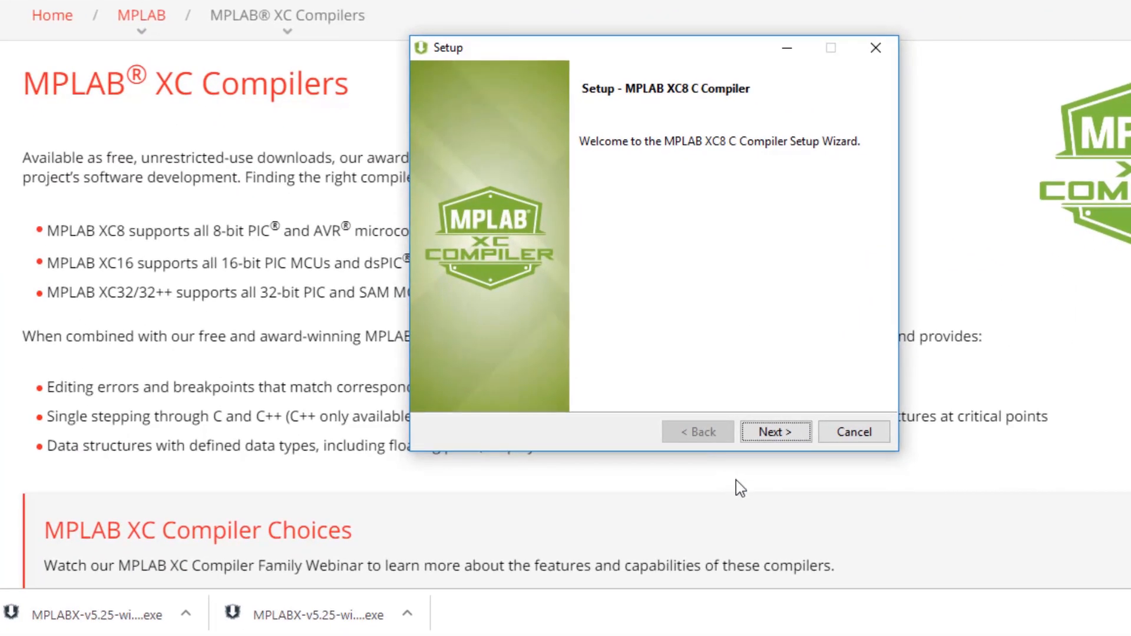
left_click(777, 432)
left_click(623, 364)
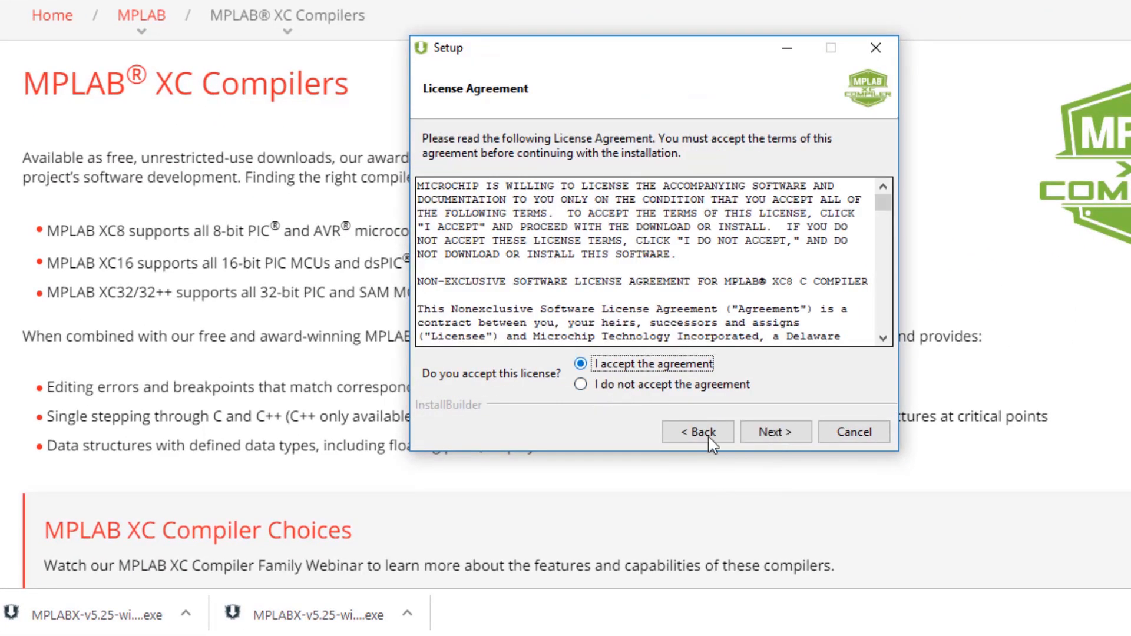
left_click(776, 440)
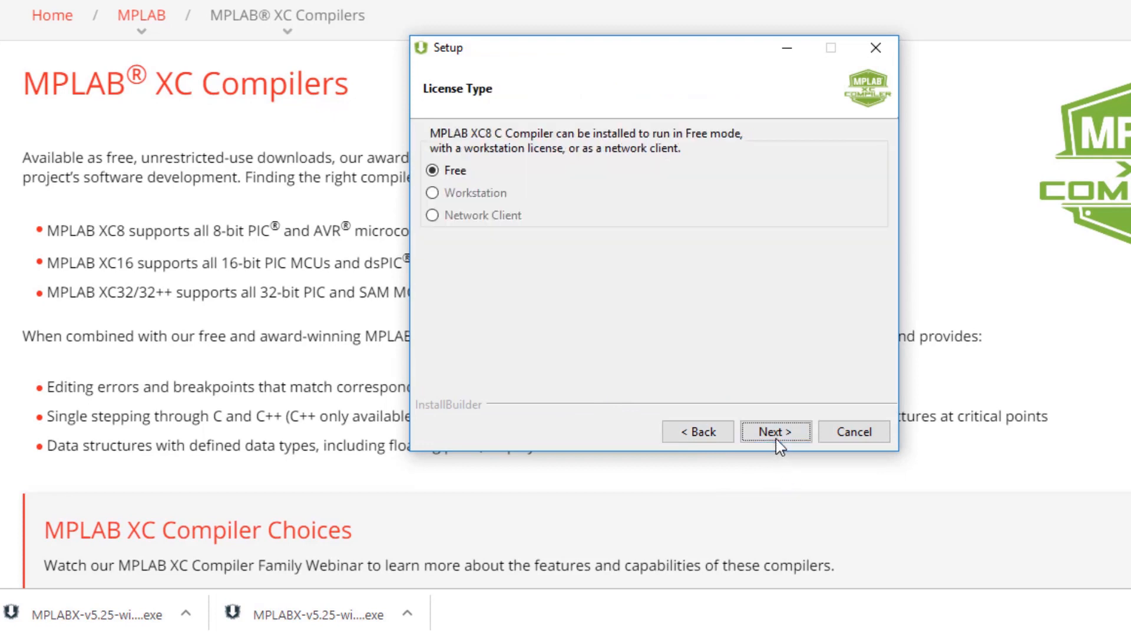
left_click(776, 436)
left_click(776, 436)
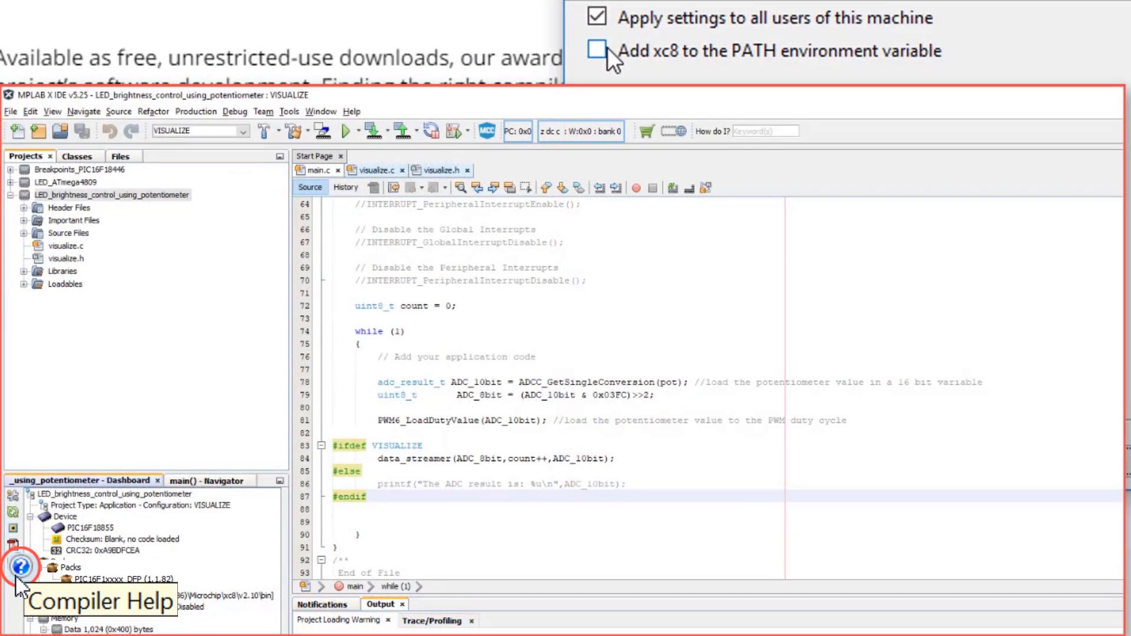
Consult the XC8 user's guide on driver environment variables, and enable adding xc8 to the PATH environment variable in the installer.
left_click(20, 573)
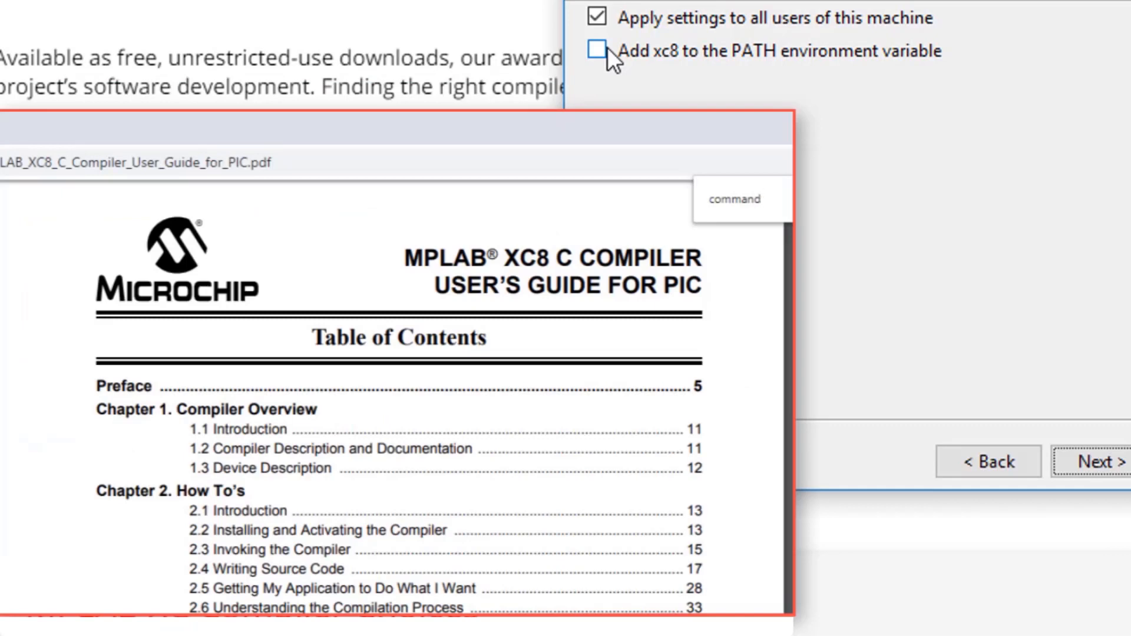
key("Return")
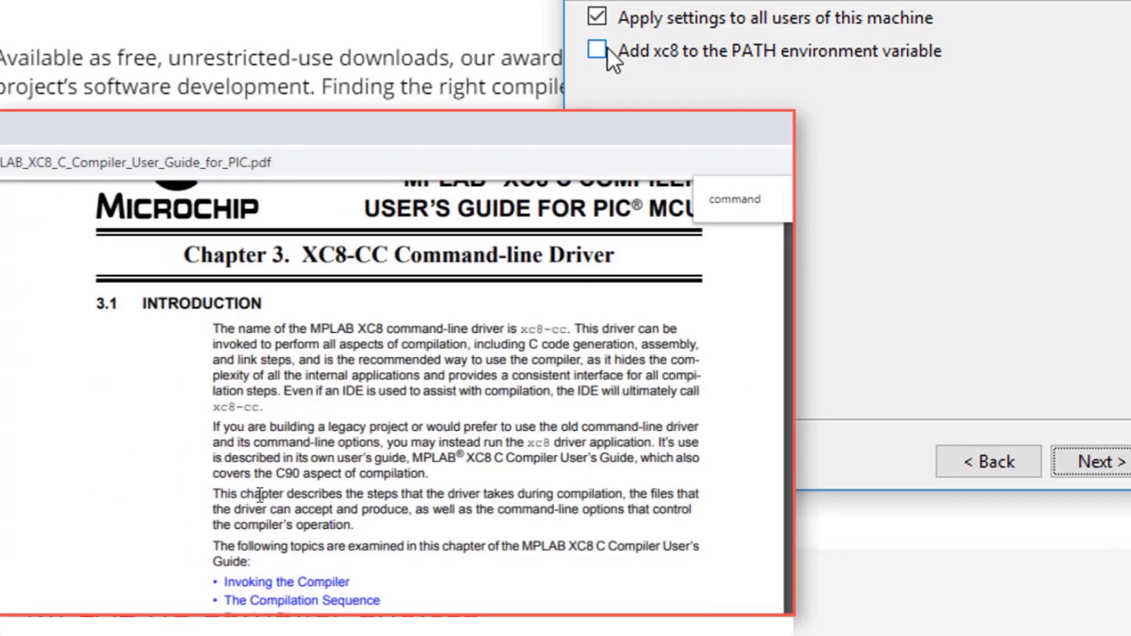
scroll(265, 507, "down", 10)
left_click_drag(210, 451, 443, 471)
left_click(479, 576)
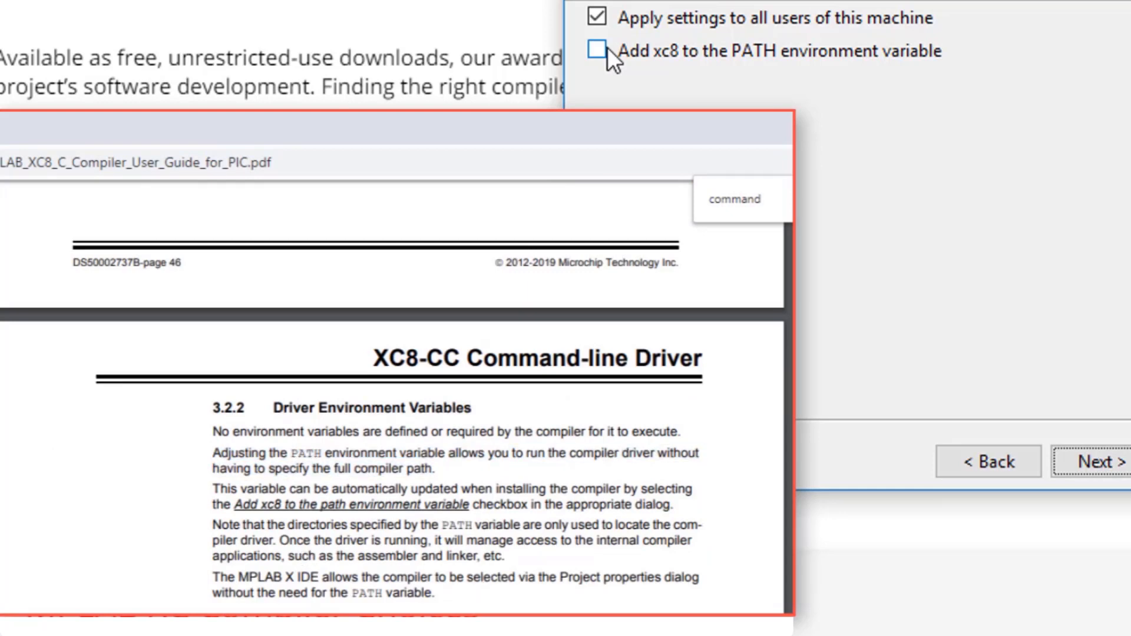
left_click(607, 49)
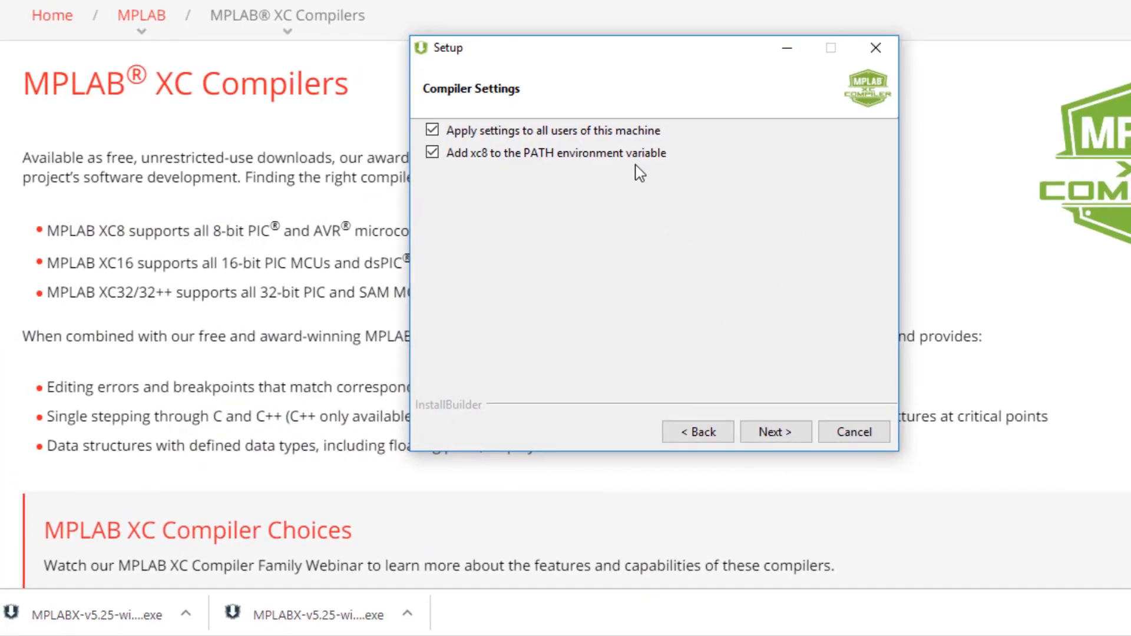
Install the MPLAB XC8 C Compiler with the chosen settings and finish the setup wizard.
left_click(781, 441)
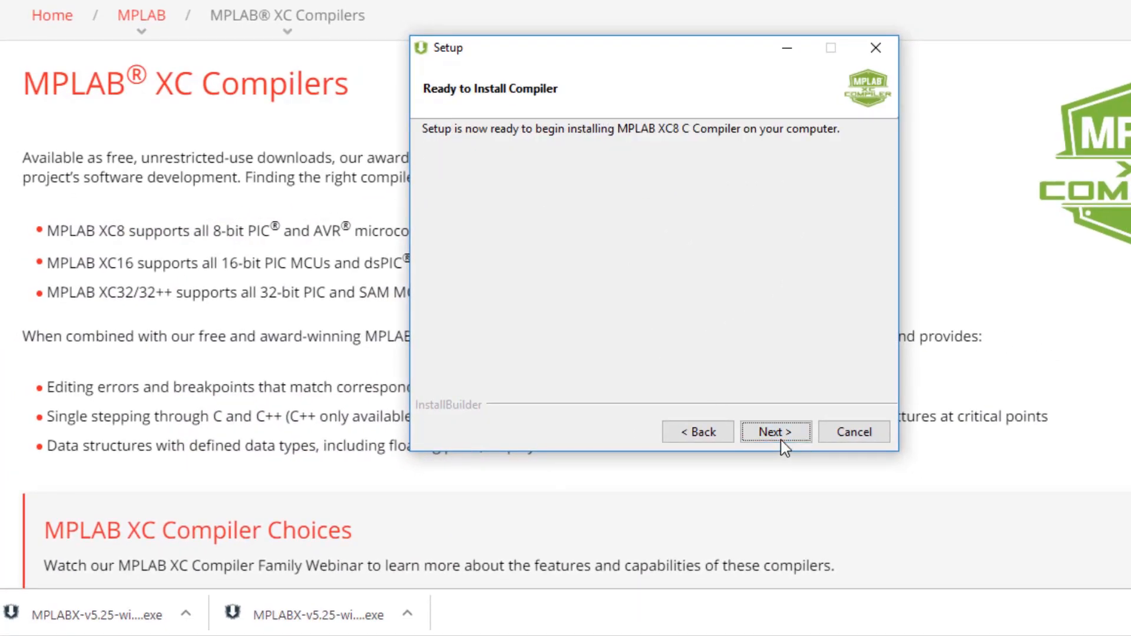
left_click(782, 441)
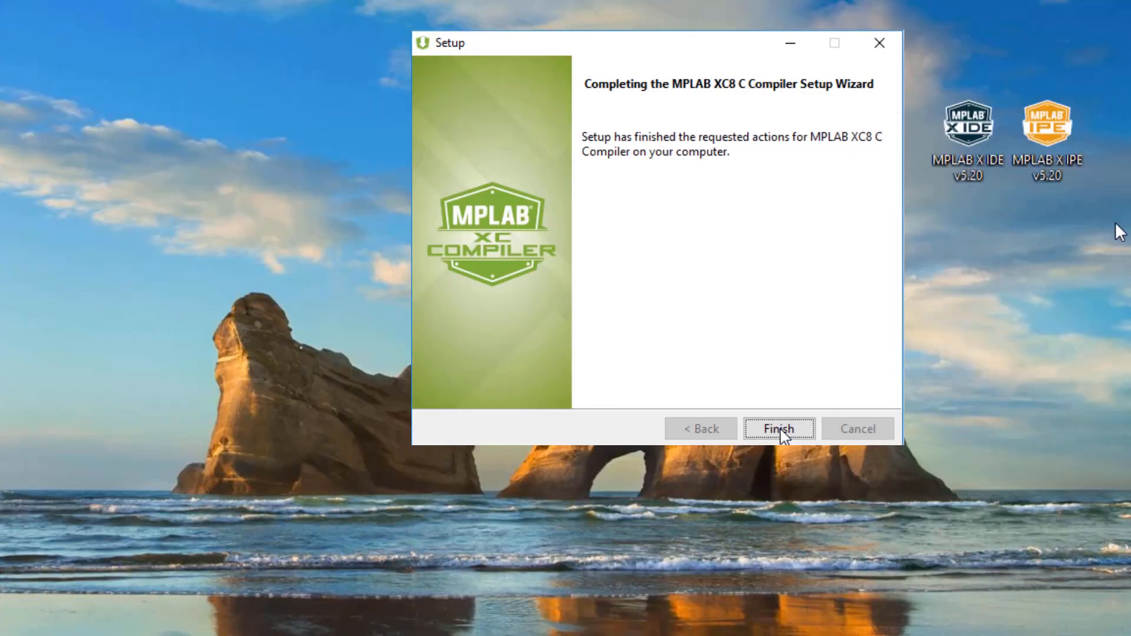
left_click(780, 432)
Place the MPLAB X IDE v5.25 and MPLAB X IPE v5.25 desktop shortcuts beneath their v5.20 counterparts.
left_click_drag(953, 315, 996, 339)
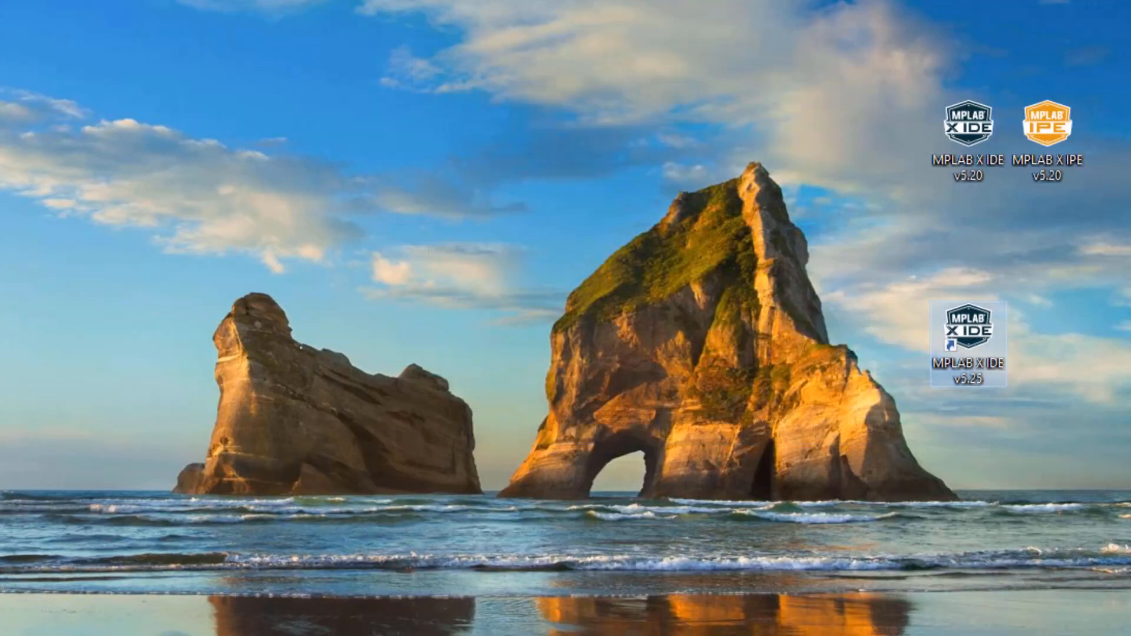
left_click_drag(1130, 353, 1076, 319)
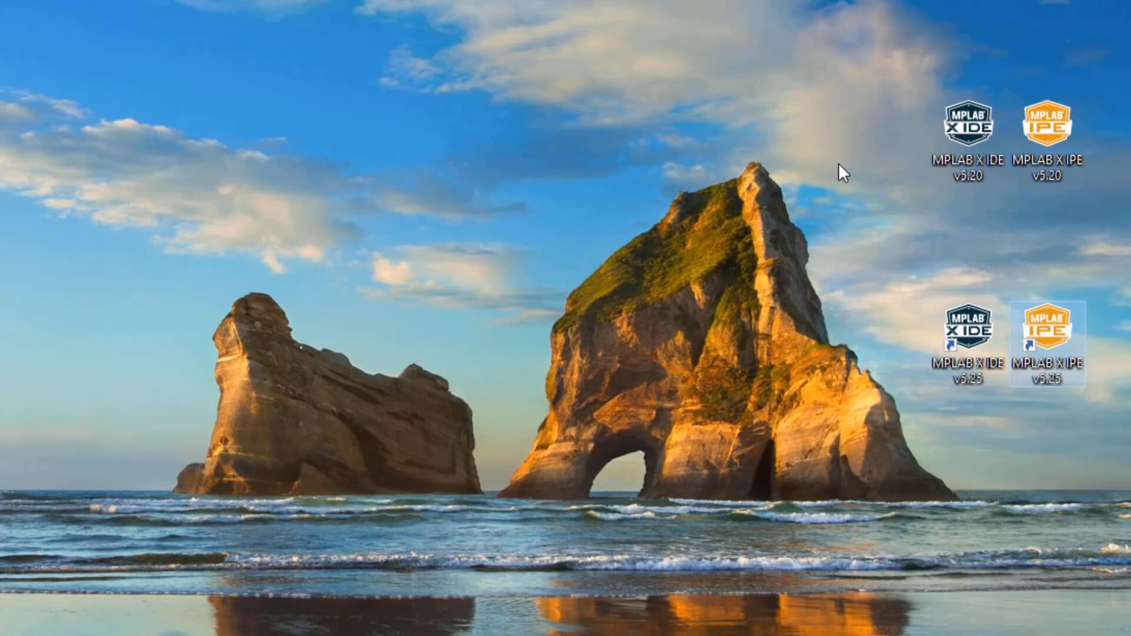
left_click(848, 71)
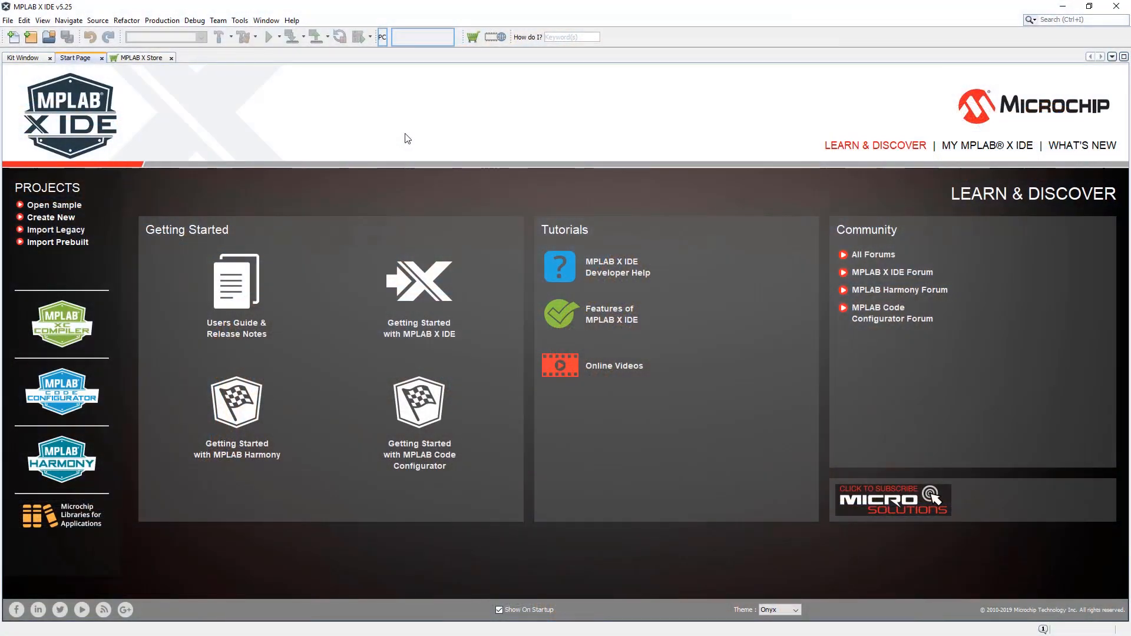
In MPLAB X IDE v5.25, search the available plugins for MPLAB and mark MPLAB Data Visualizer (beta) for installation.
left_click(239, 21)
left_click(252, 114)
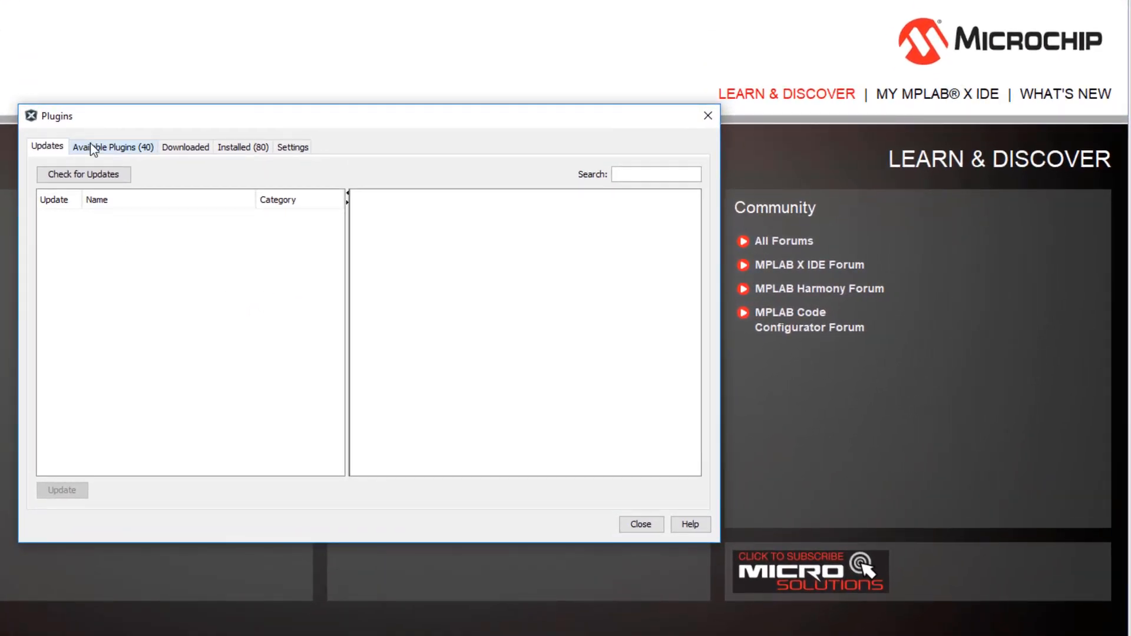
left_click(92, 145)
left_click(628, 174)
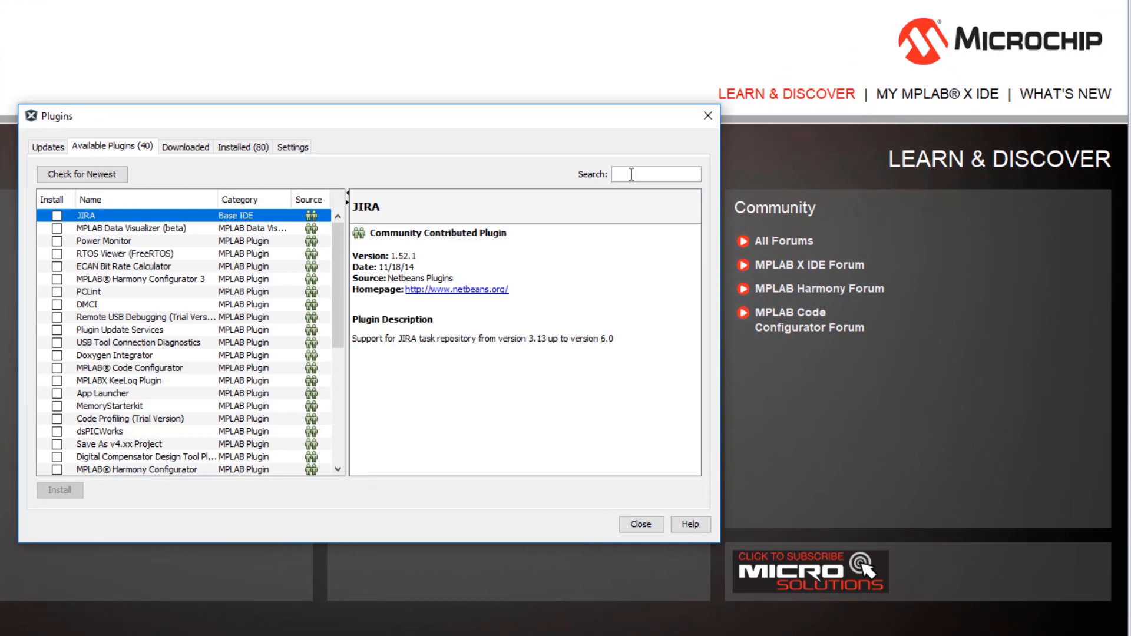
type("MPLAB")
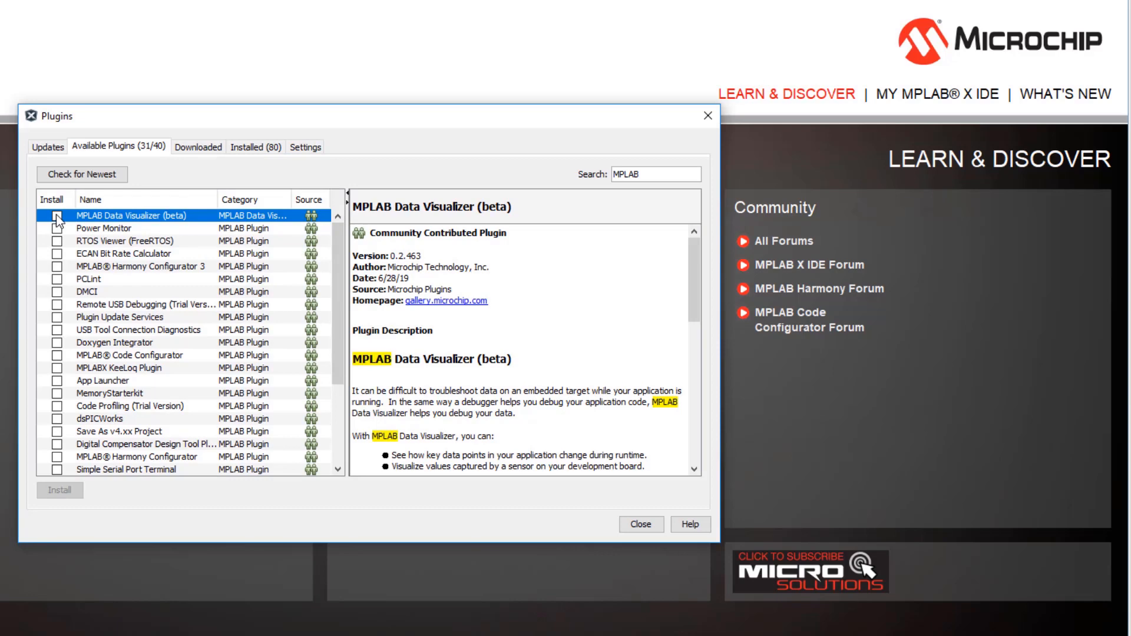
left_click(57, 216)
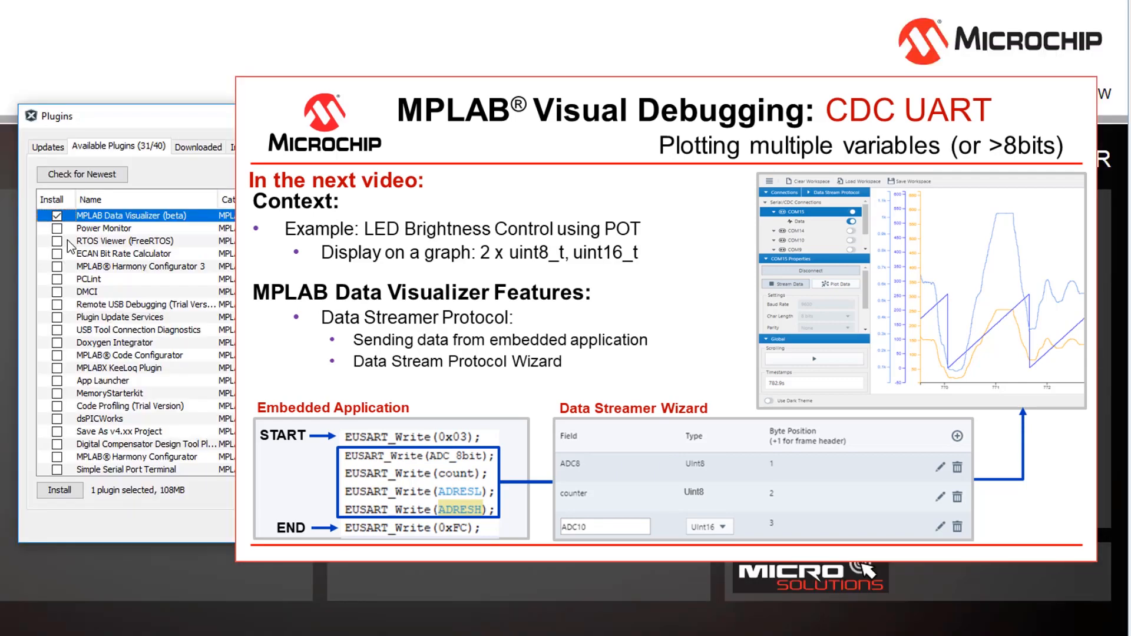
Install the MPLAB Data Visualizer plugin, accepting all license agreements, and finish with the Restart Later option.
left_click(59, 491)
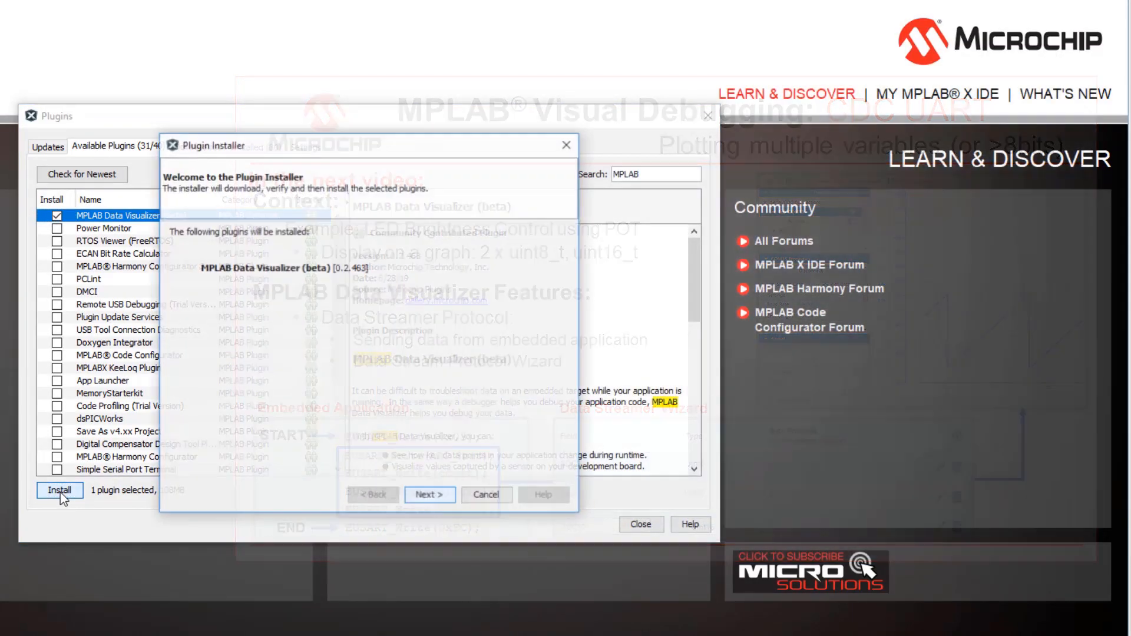
left_click(429, 495)
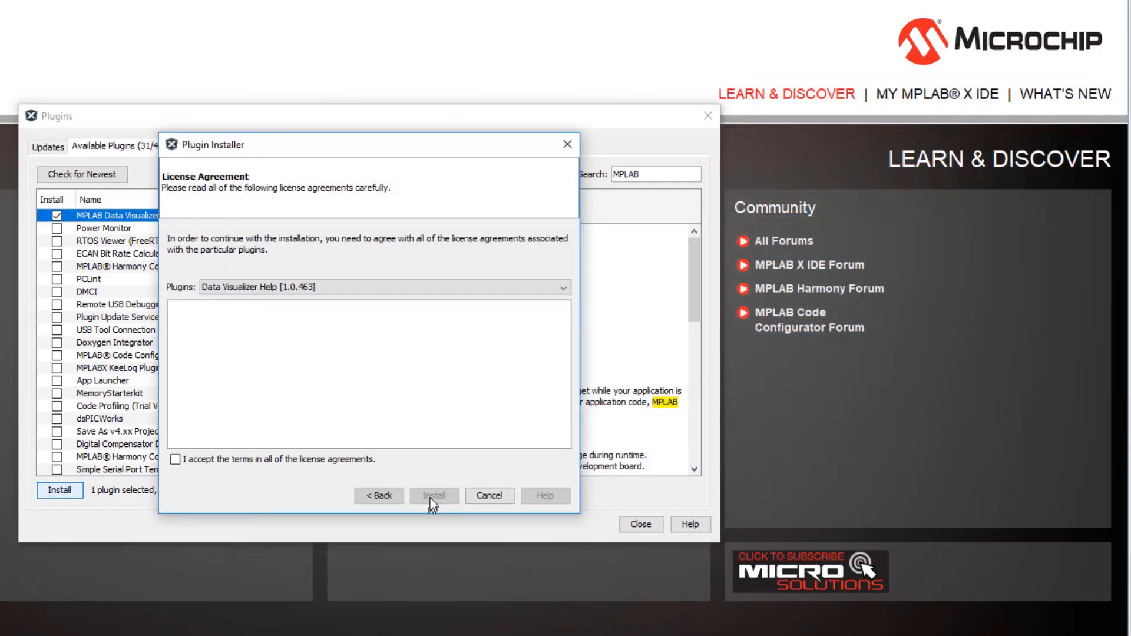
left_click(222, 462)
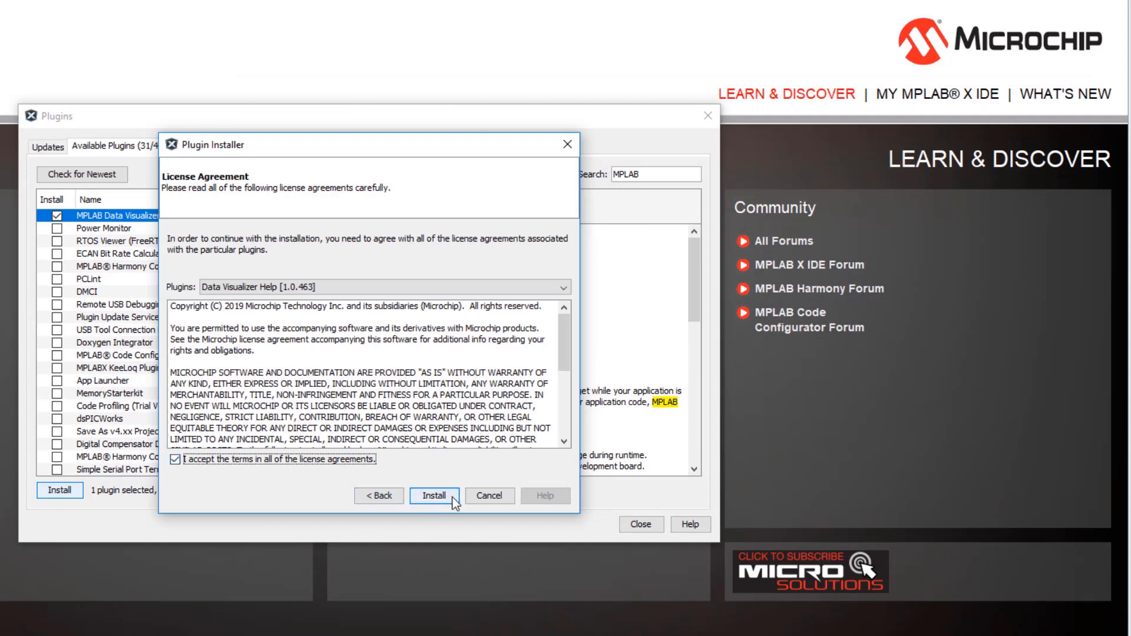
left_click(434, 496)
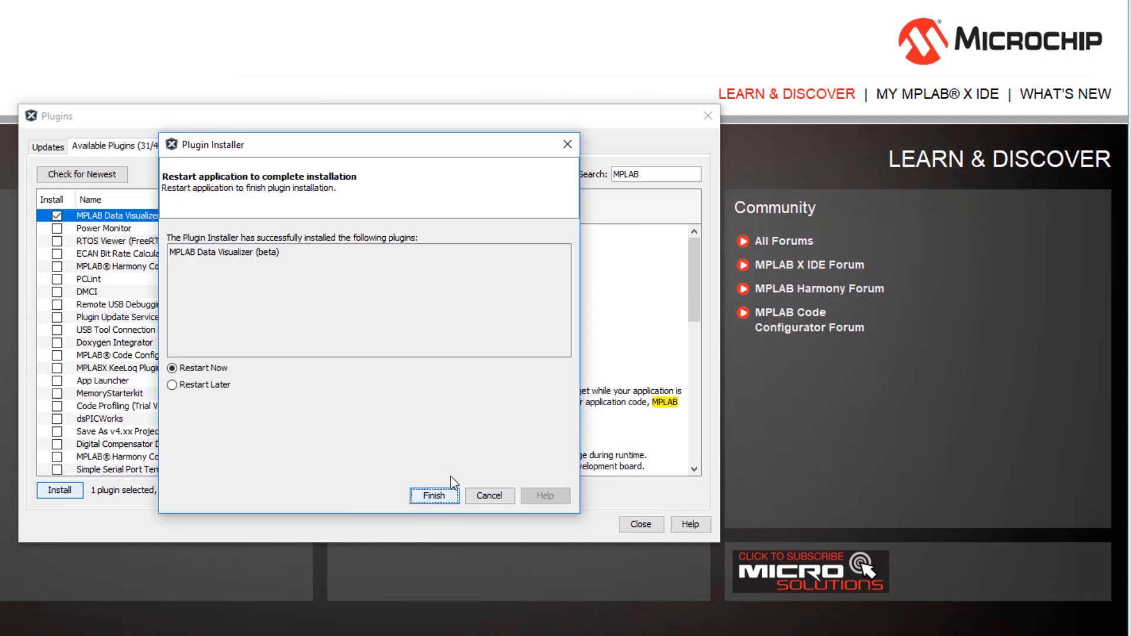
left_click(216, 385)
left_click(434, 495)
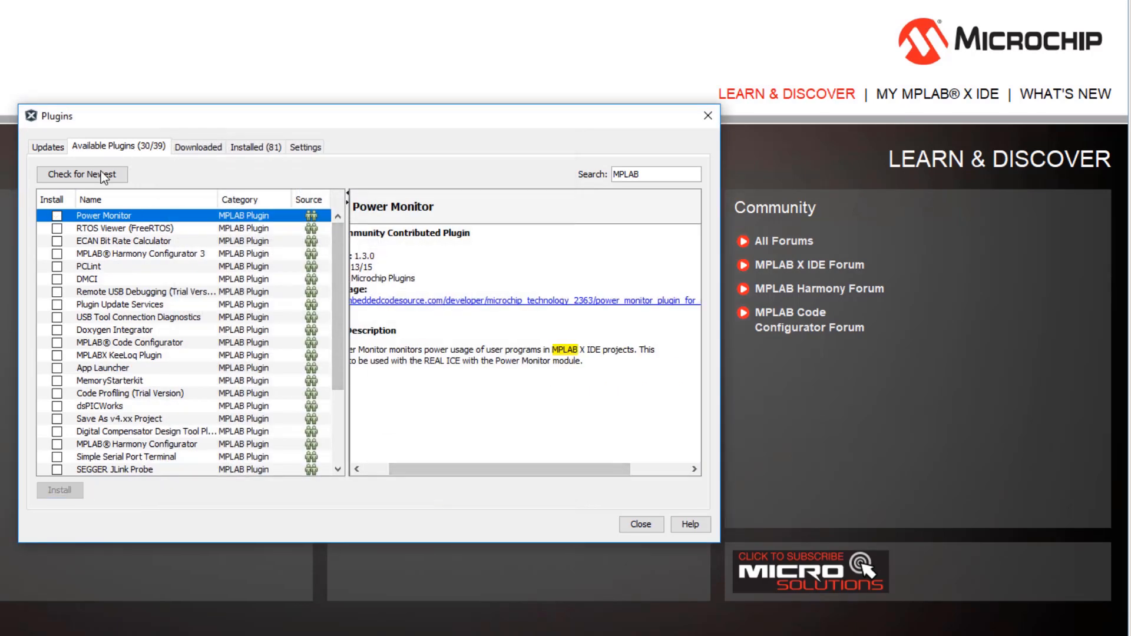
Search the available plugins for MCC and mark MPLAB Code Configurator for installation.
left_click_drag(642, 175, 552, 158)
type("MCC")
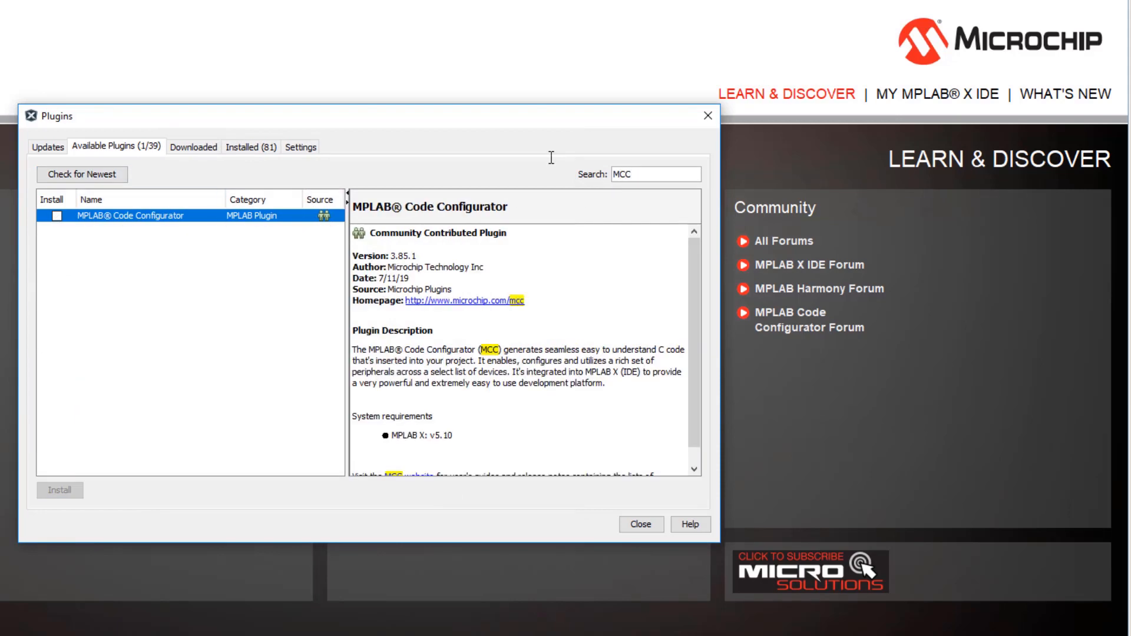
left_click(57, 216)
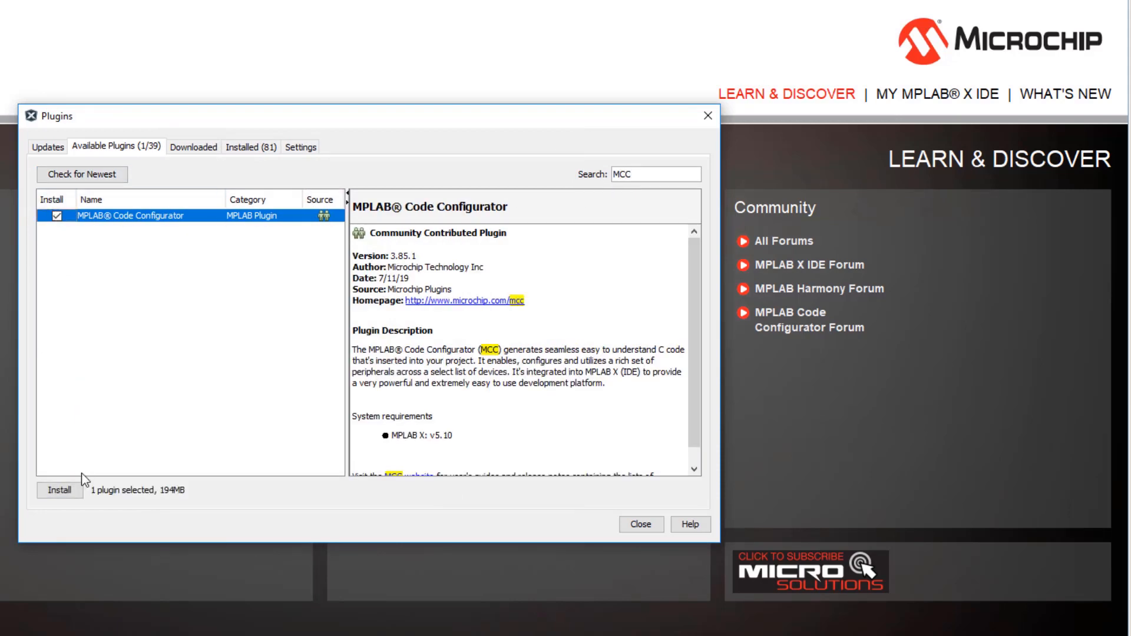
Install the MPLAB Code Configurator plugin, accepting its license agreement, and finish the plugin installer.
left_click(65, 491)
left_click(419, 495)
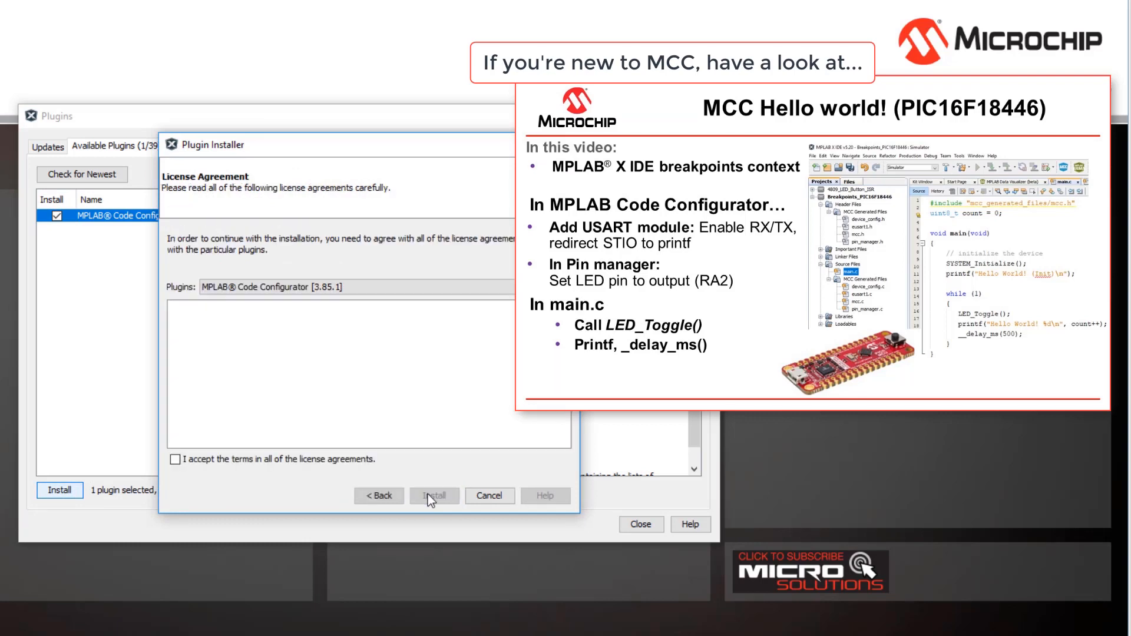
left_click(204, 459)
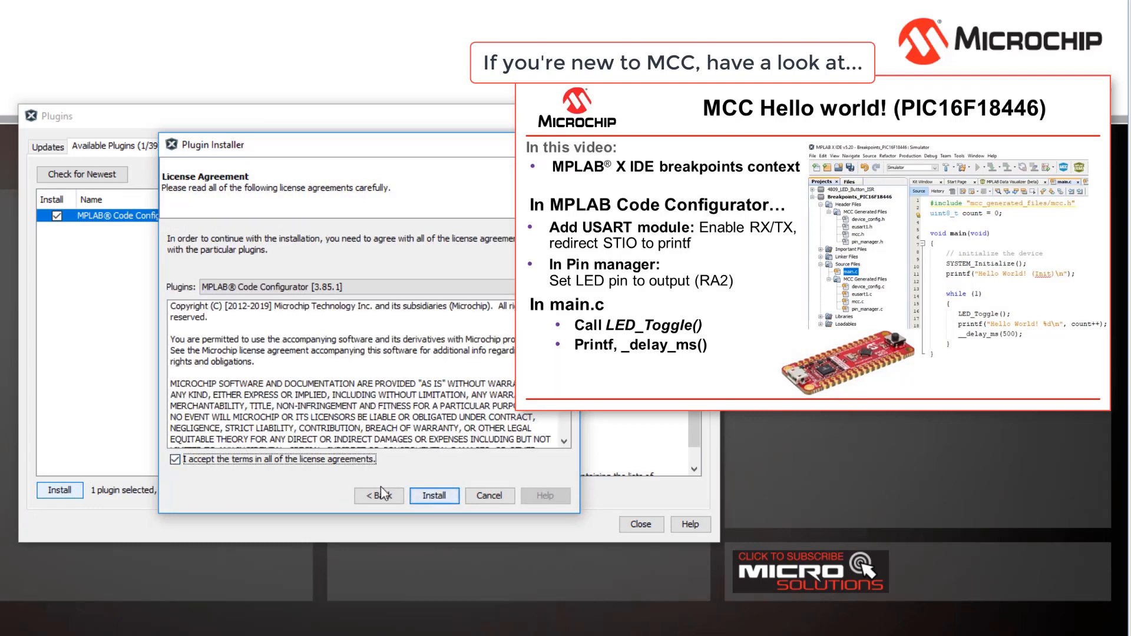
left_click(431, 496)
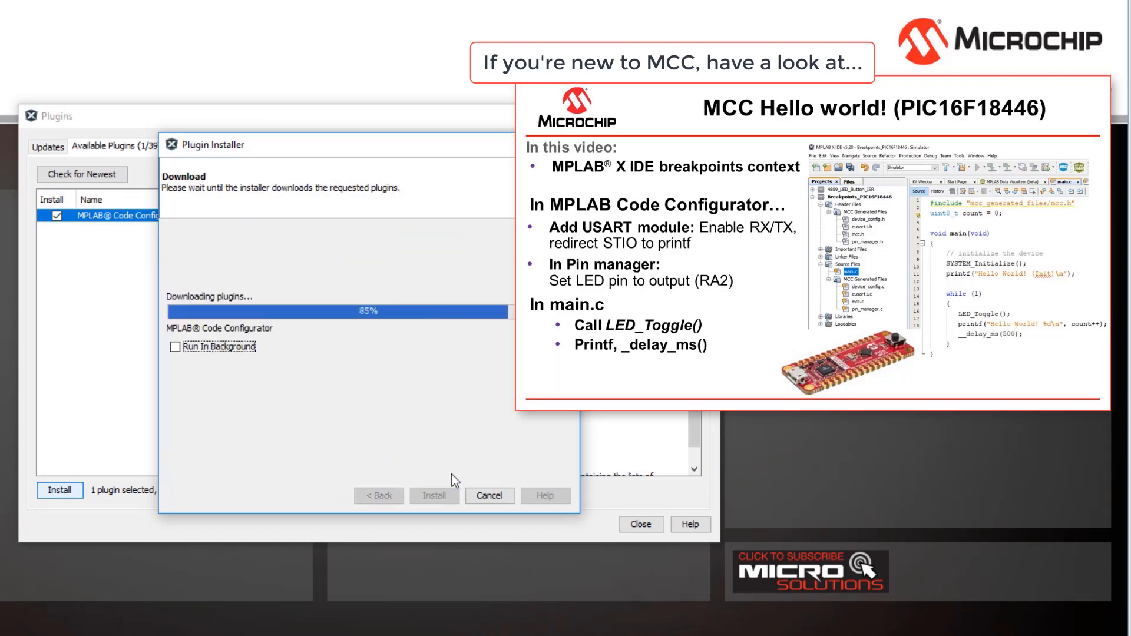
left_click(434, 496)
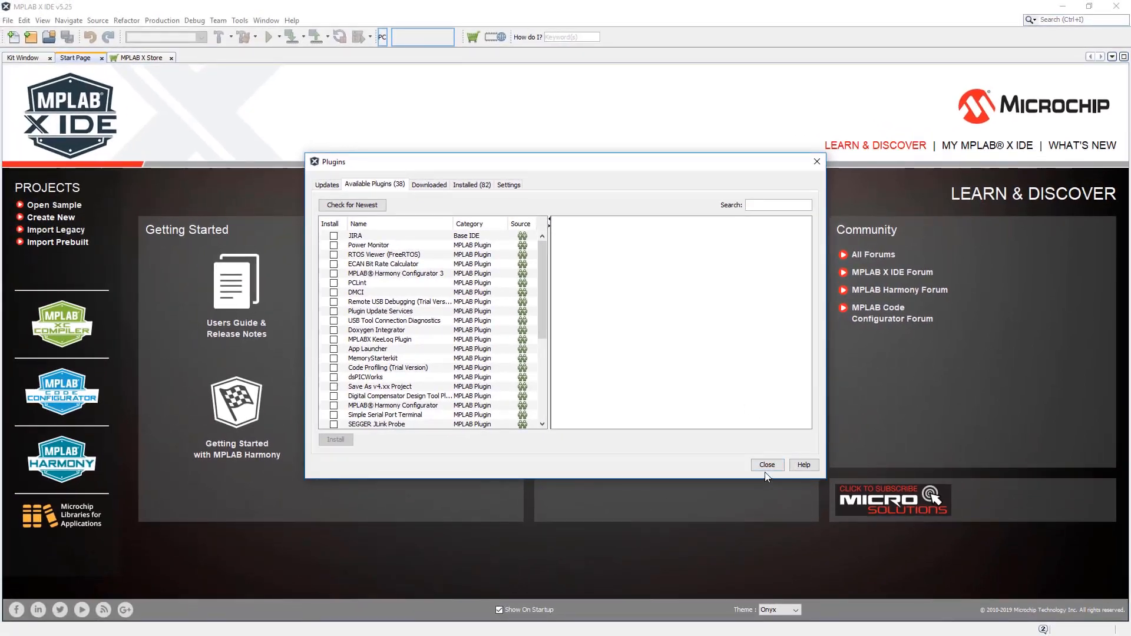
Close the plugin manager and restart MPLAB X IDE v5.25 from its desktop shortcut.
left_click(767, 464)
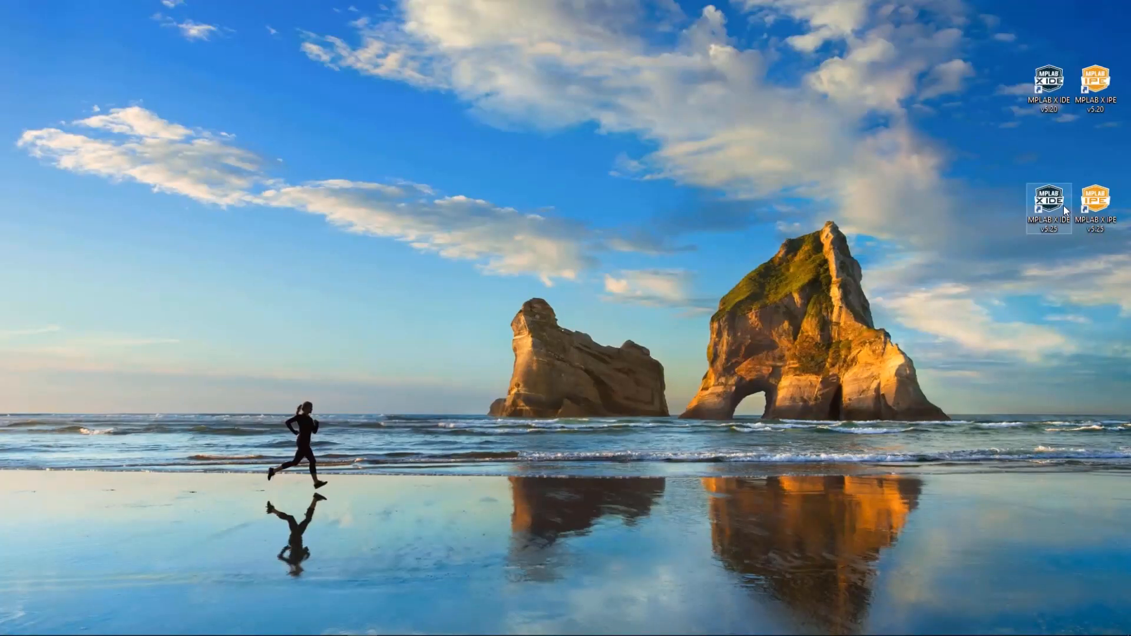
double_click(1065, 209)
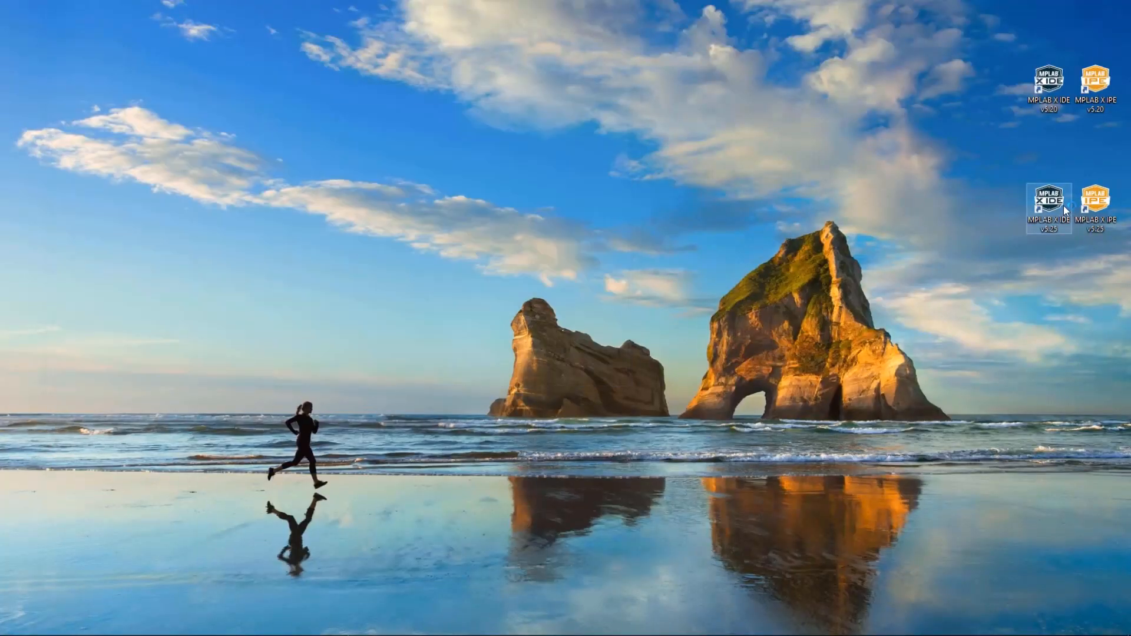